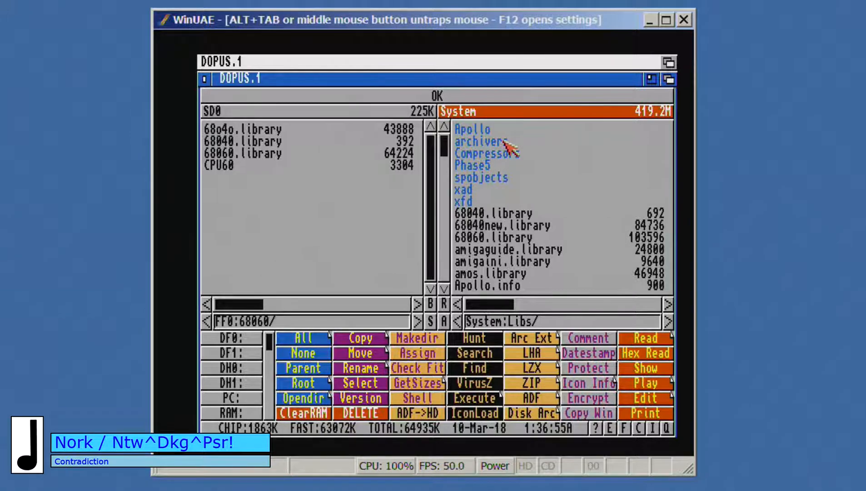
Step: Insert the Workbench v3.0 Disk_1_of_6 (Install) .adf image into floppy drive DF0 and set the floppy drive emulation speed to 800%
key(F12)
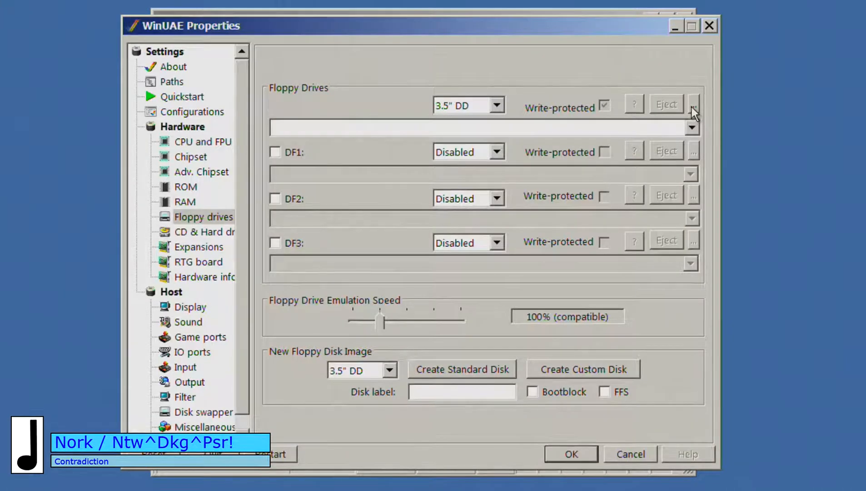
click(693, 105)
click(539, 247)
click(678, 458)
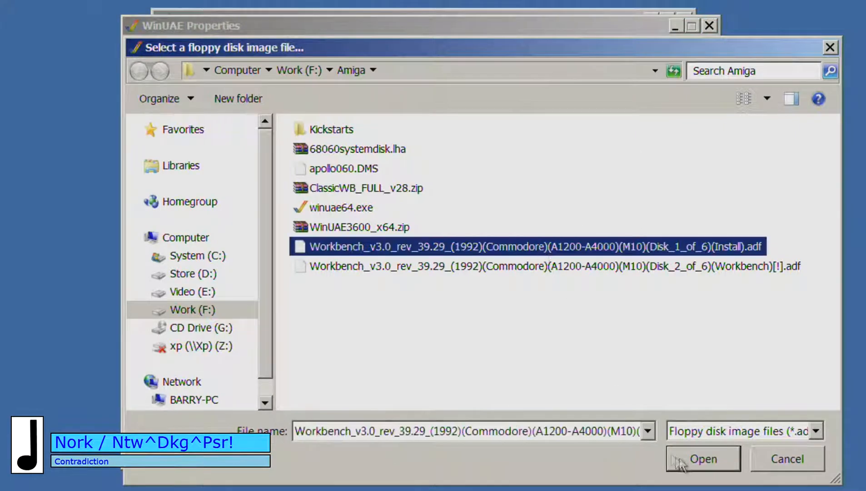
drag(381, 320, 494, 318)
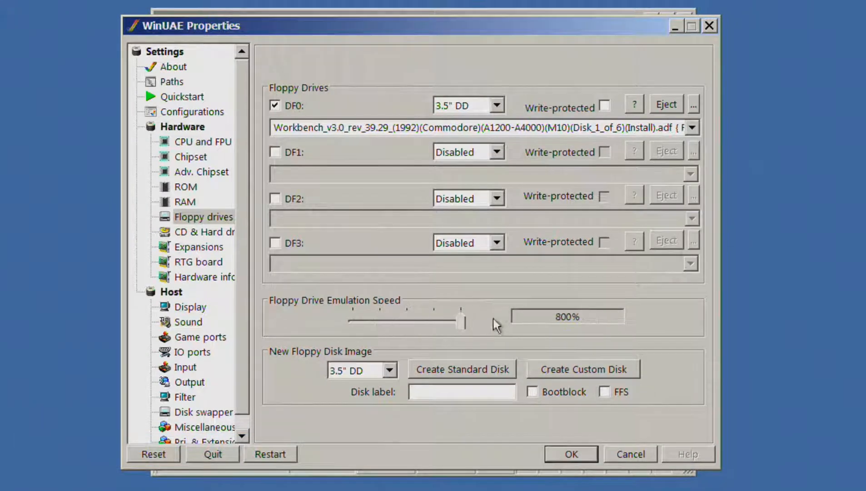
click(564, 448)
Step: Delete the Expansion, HDSetup, Install and System directories, HDSetup.info, Install.info and the Installer file from the Install3.0 disk in DF0
click(265, 200)
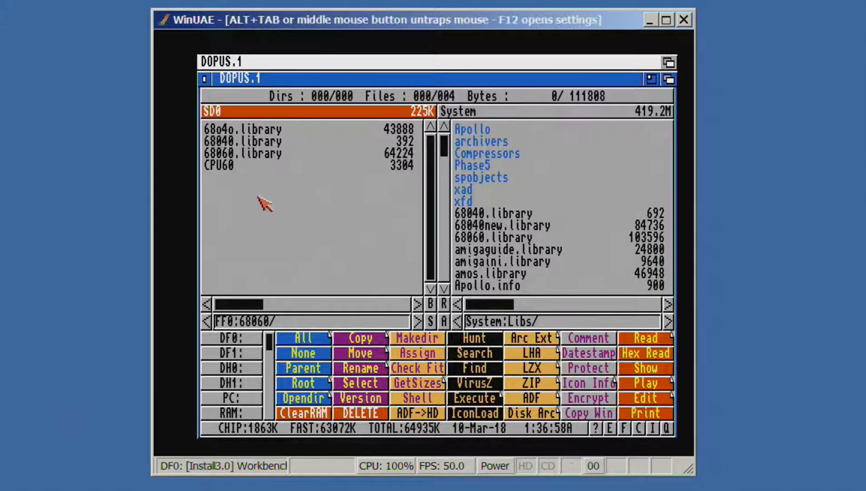
click(360, 283)
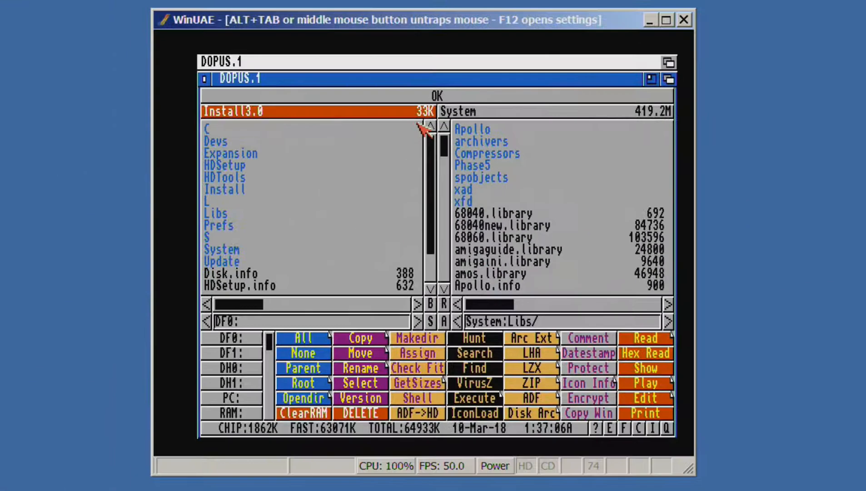
click(282, 153)
click(257, 166)
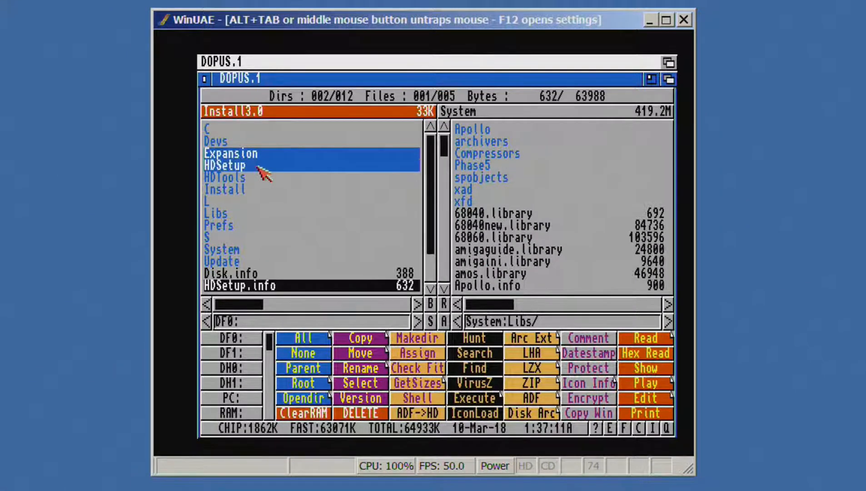
click(254, 190)
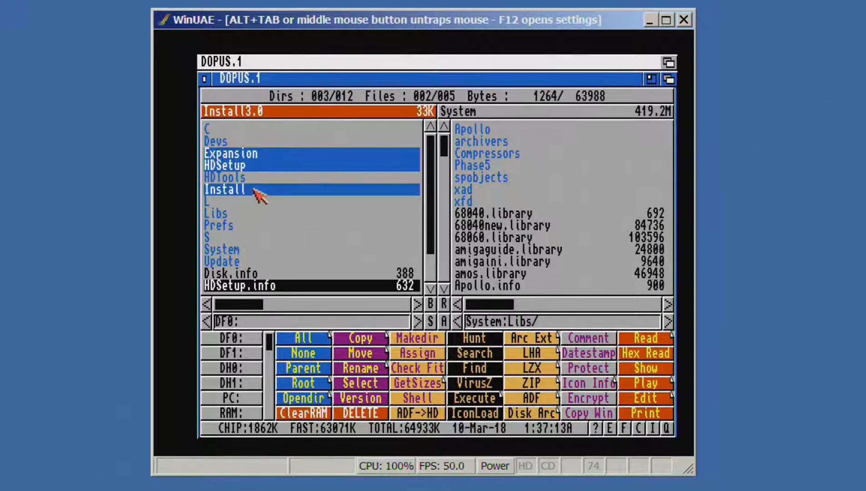
click(257, 249)
scroll(271, 269, down, 3)
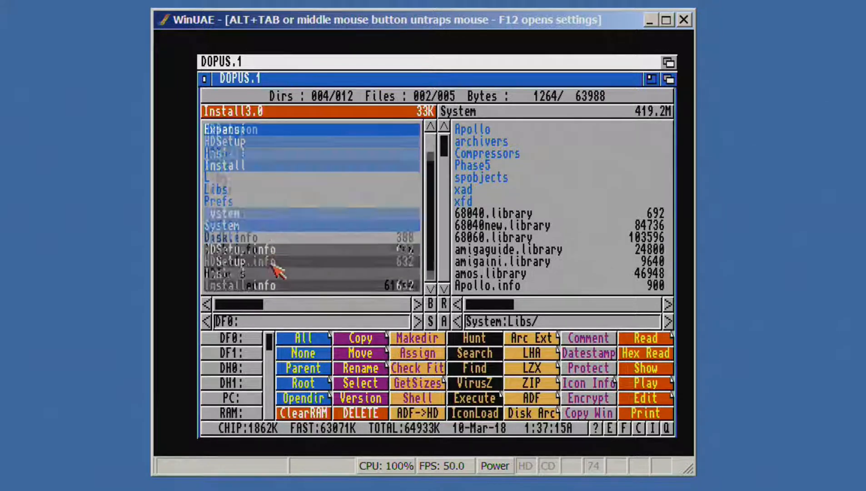
click(270, 286)
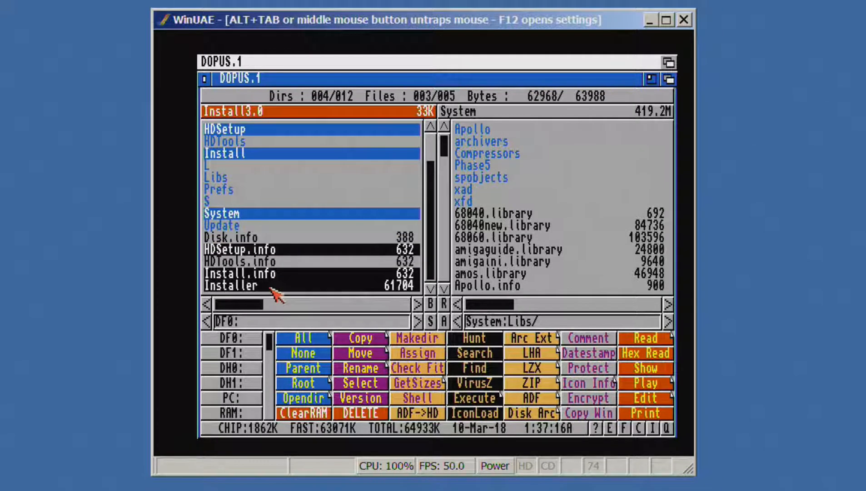
click(366, 413)
click(430, 280)
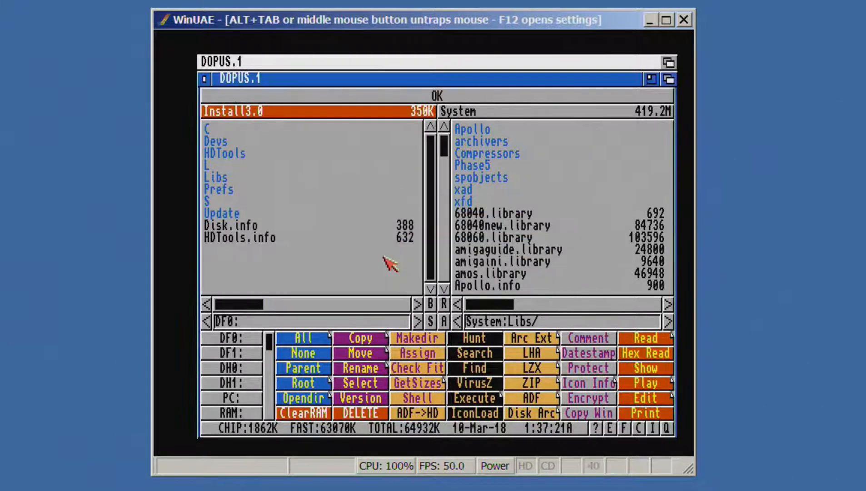
Step: Copy LoadModule, pfsformat and setfnsize from System:C to the C directory of the Install3.0 disk
double_click(248, 128)
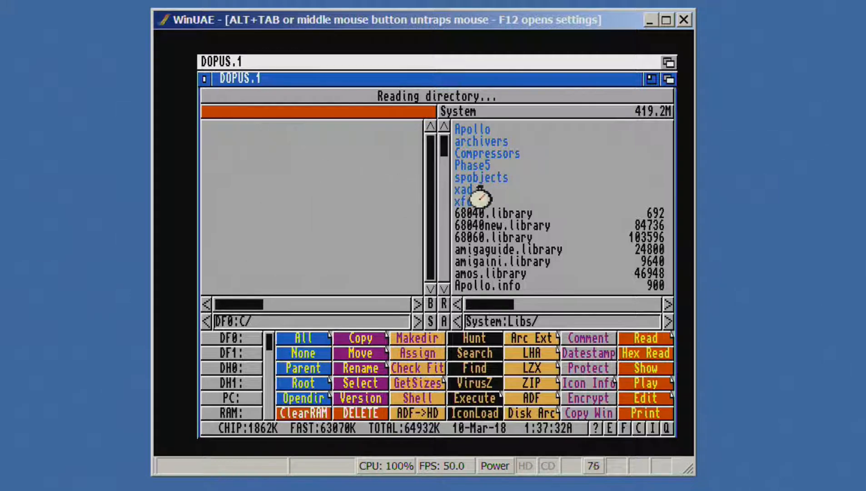
click(557, 157)
click(675, 161)
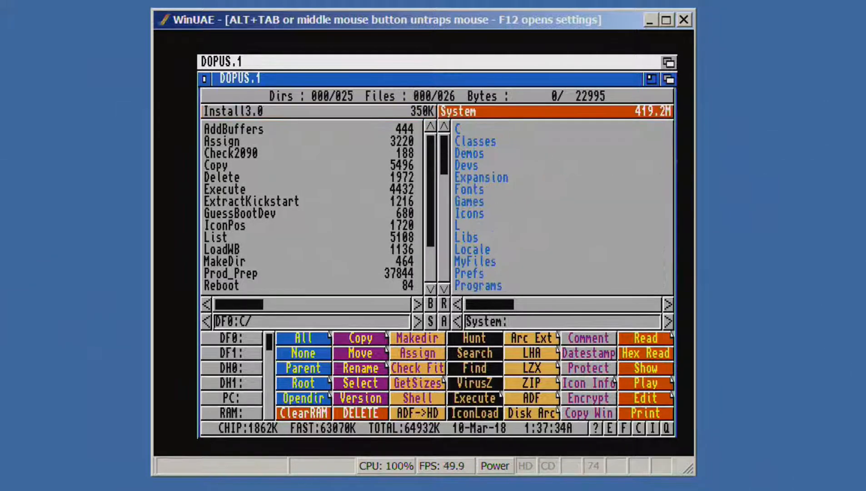
double_click(490, 130)
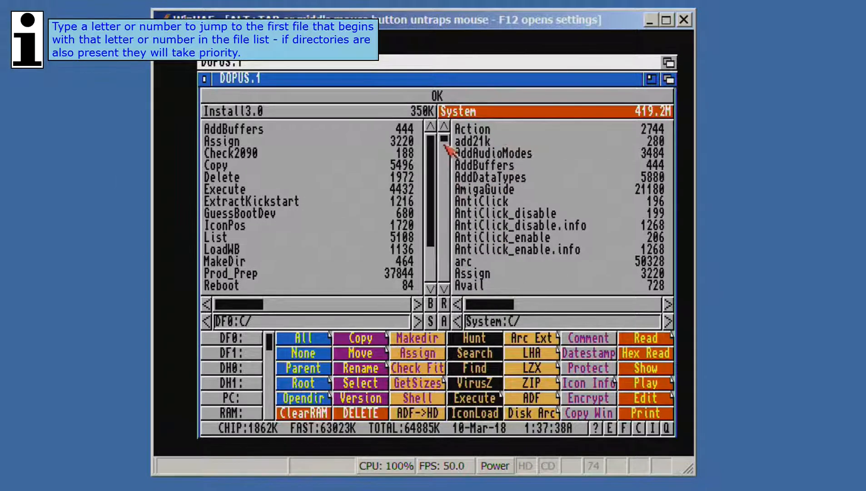
key(l)
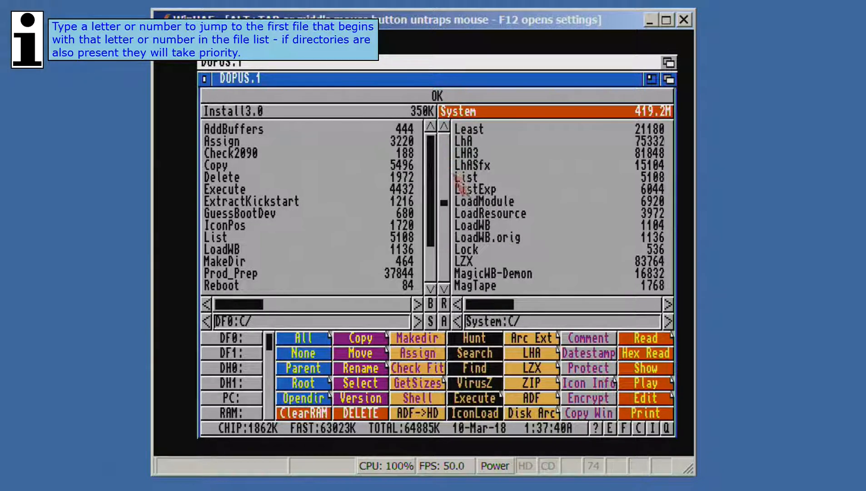
click(508, 205)
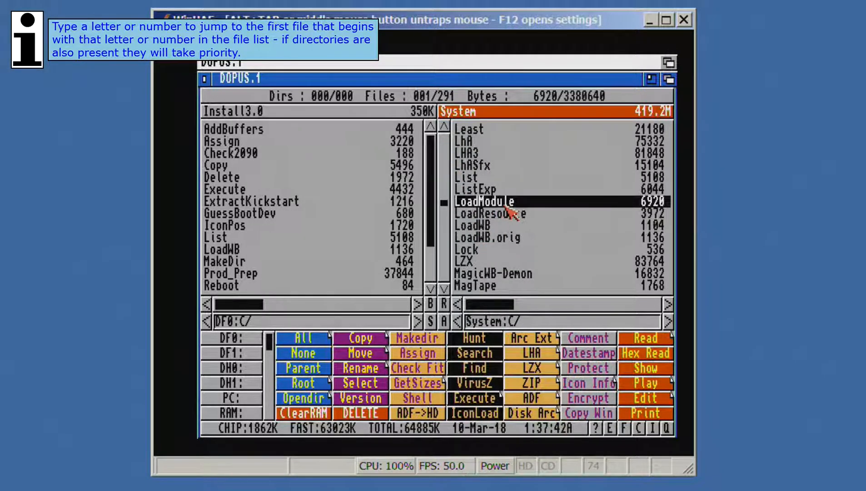
key(p)
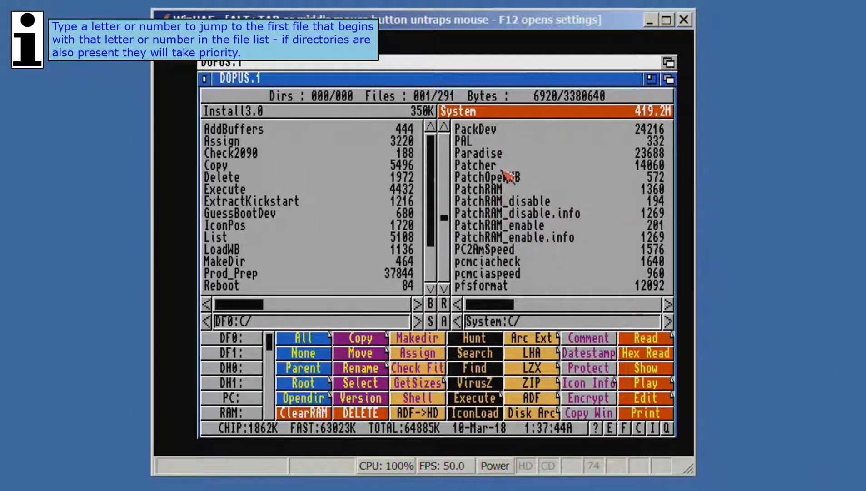
click(510, 286)
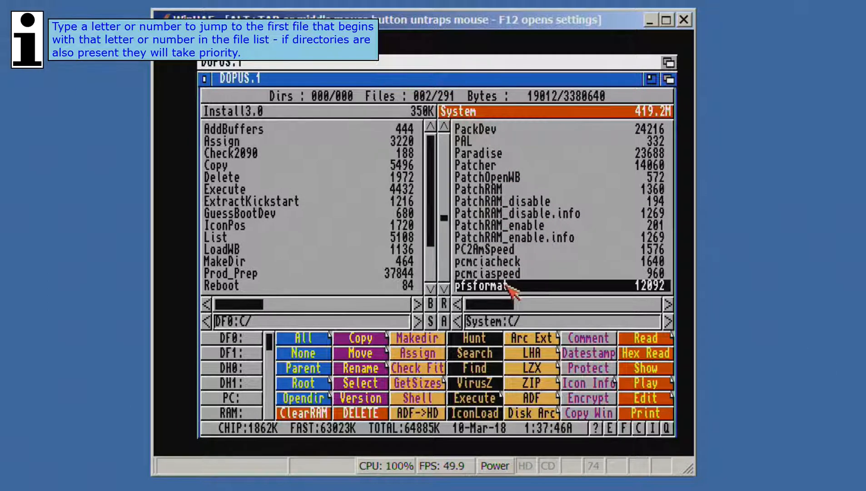
key(s)
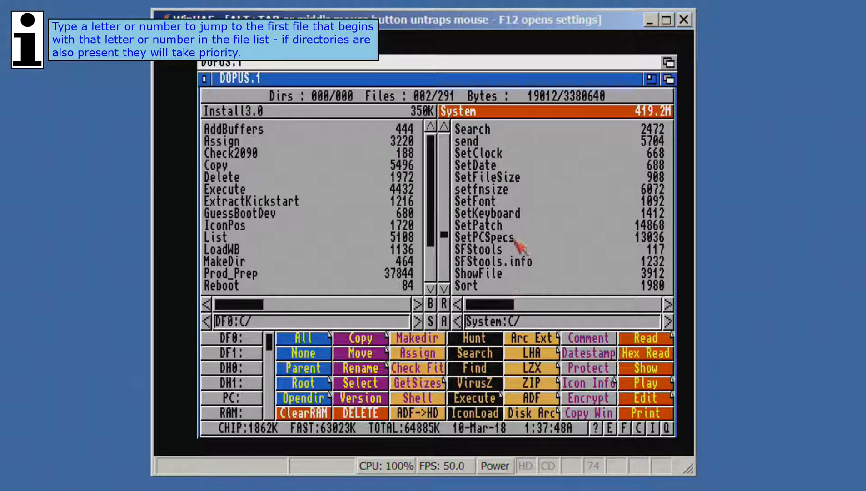
click(506, 194)
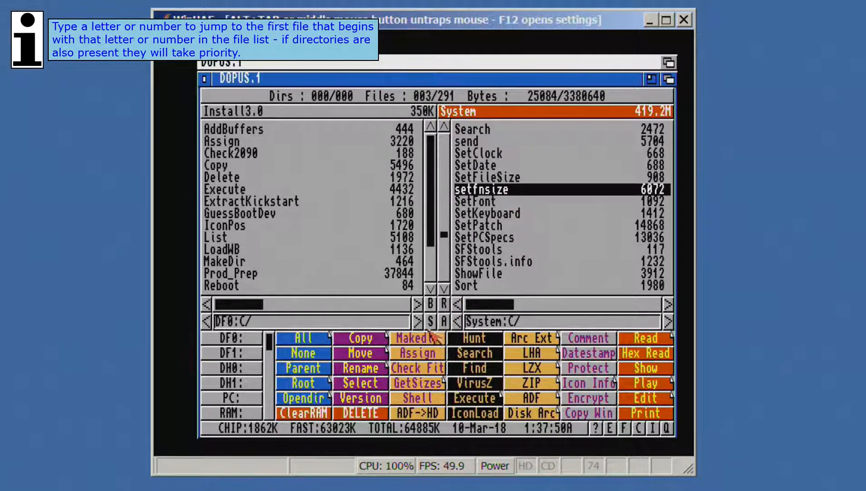
click(359, 344)
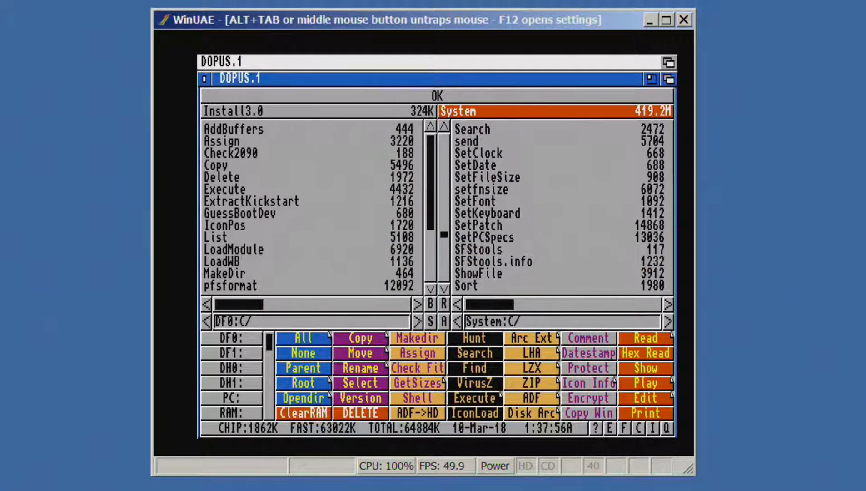
Step: Copy A1200IDE.scsi.device.43.45 and A4000IDE.scsi.device.43.45 from System:Devs to DF0:Devs
click(675, 252)
click(476, 167)
click(477, 167)
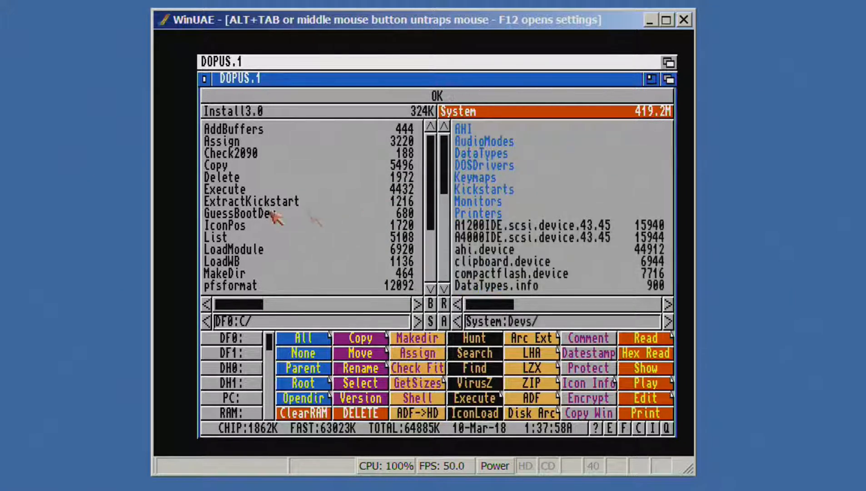
click(200, 199)
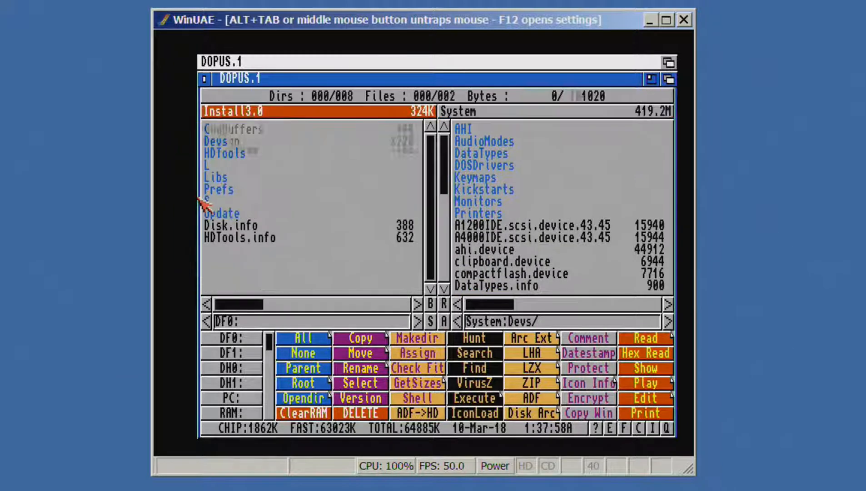
double_click(226, 141)
drag(500, 234, 508, 226)
click(359, 336)
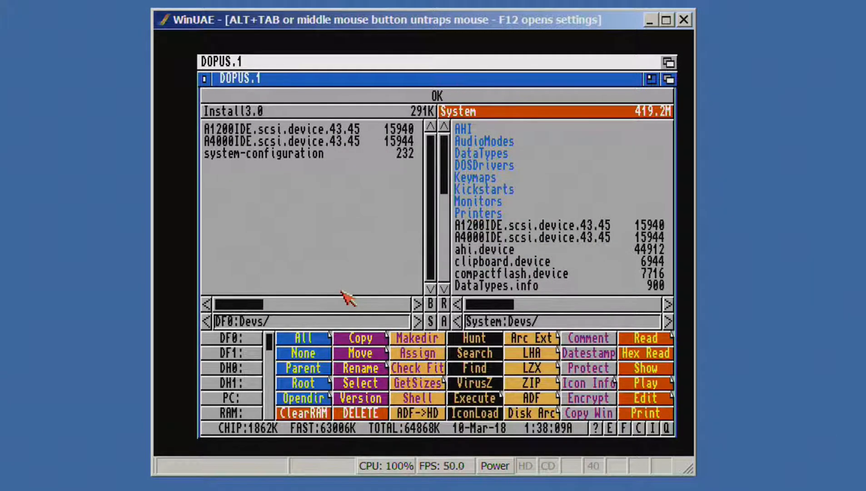
Step: Copy pfs3_aio-handler from System:L to the L directory of the Install3.0 disk
click(205, 302)
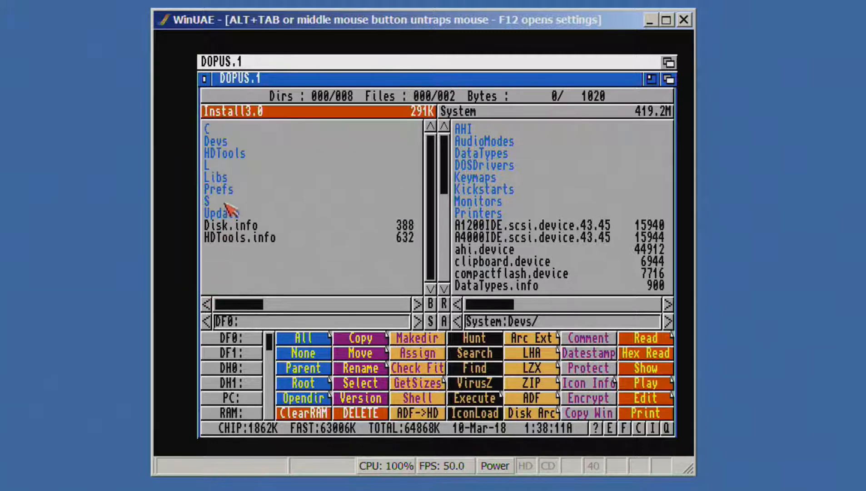
click(235, 165)
click(234, 165)
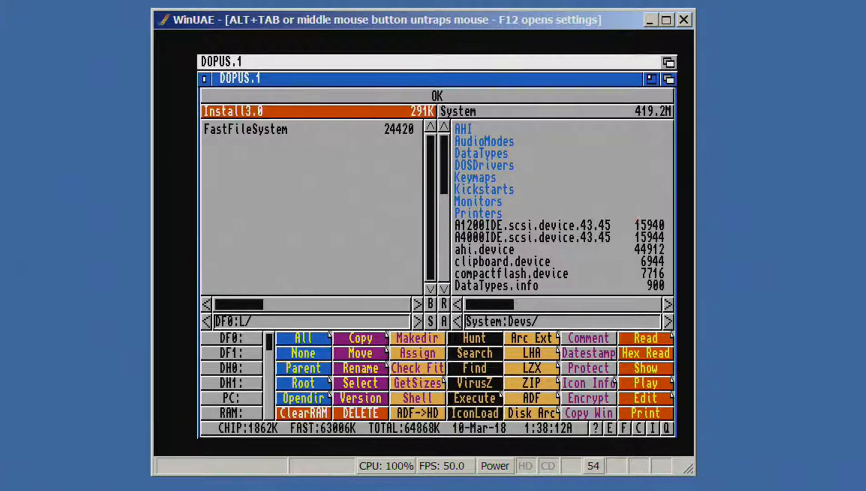
click(675, 220)
double_click(477, 226)
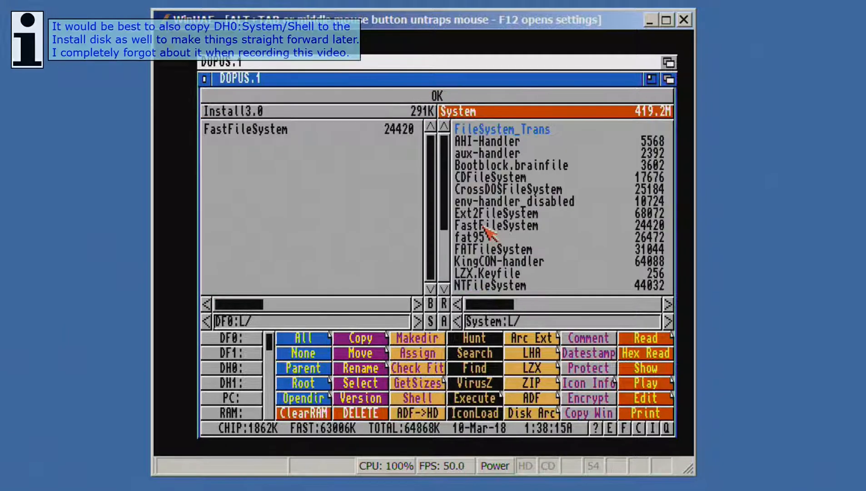
drag(446, 228, 450, 272)
click(500, 226)
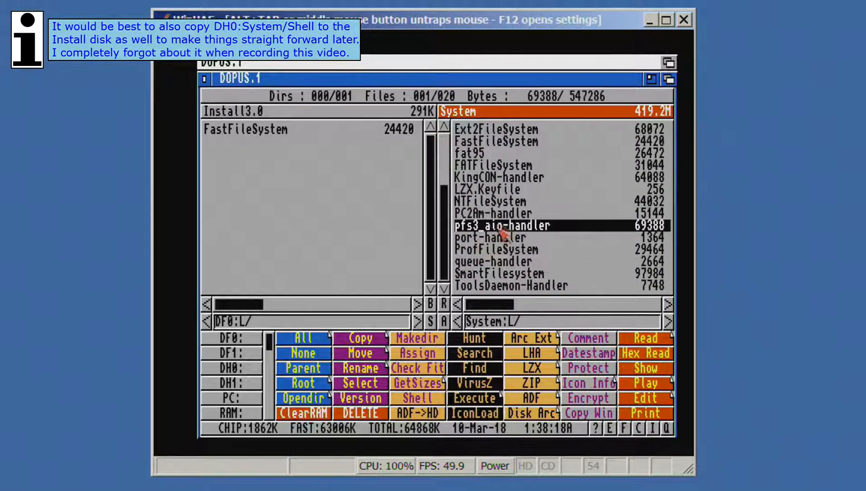
click(368, 337)
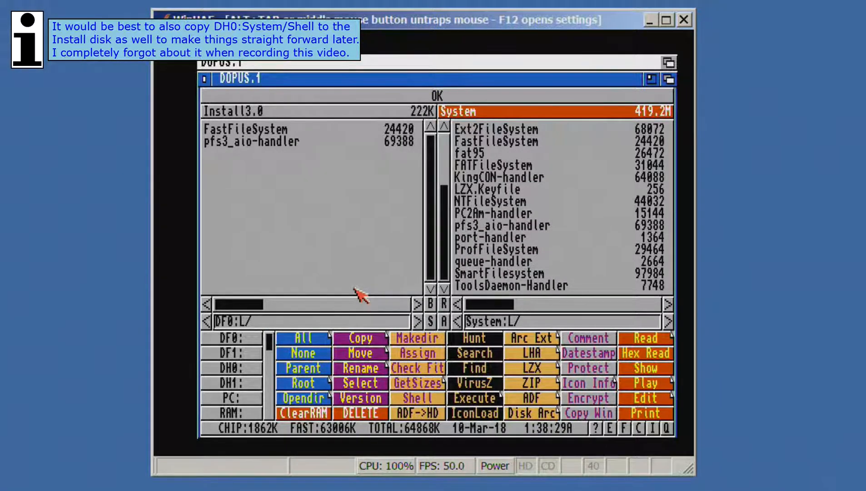
Step: List DF0:Libs alongside System:Libs and delete 68040.library from the Install3.0 disk
click(199, 208)
double_click(228, 178)
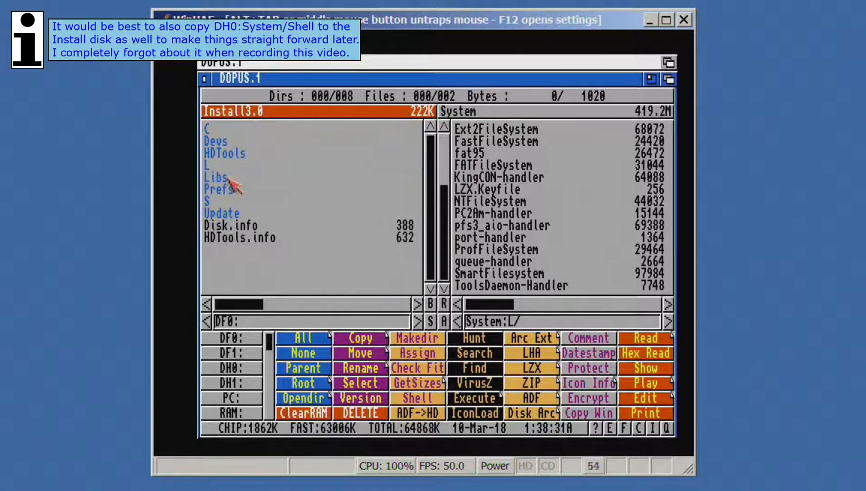
click(672, 200)
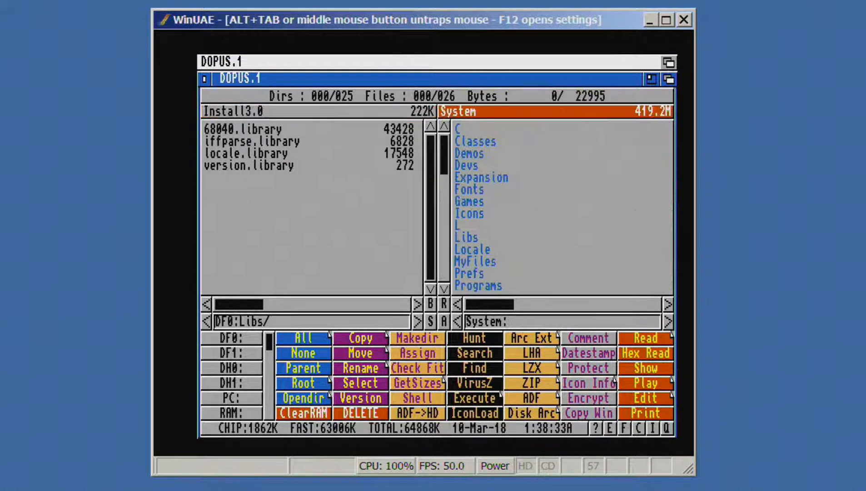
double_click(492, 237)
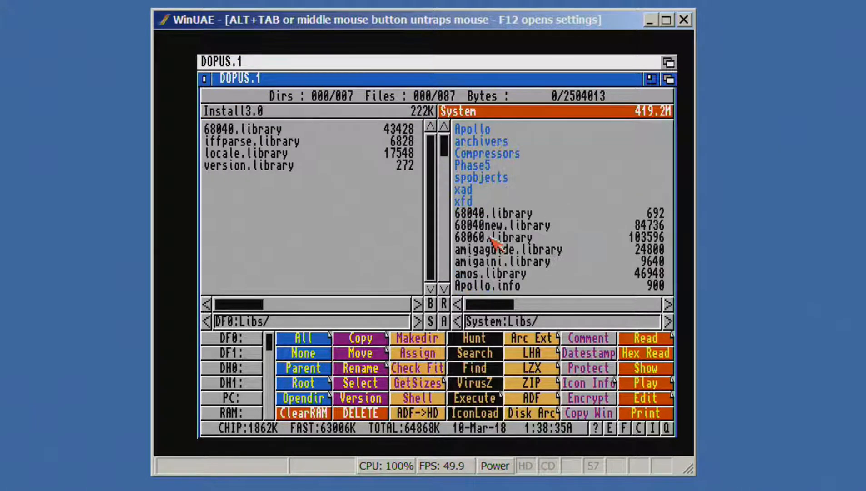
click(318, 129)
click(360, 413)
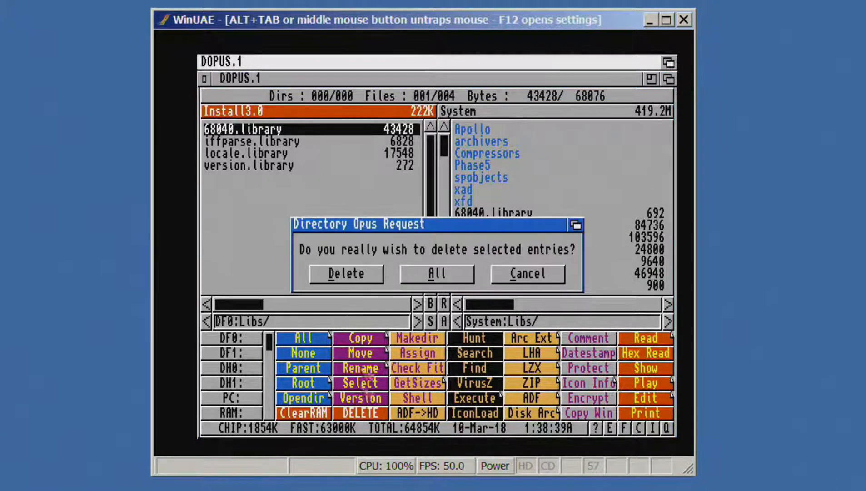
click(361, 273)
Step: Copy 68040.library, 68040new.library and 68060.library from System:Libs to DF0:Libs, and return to the floppy's root directory
drag(507, 214, 511, 240)
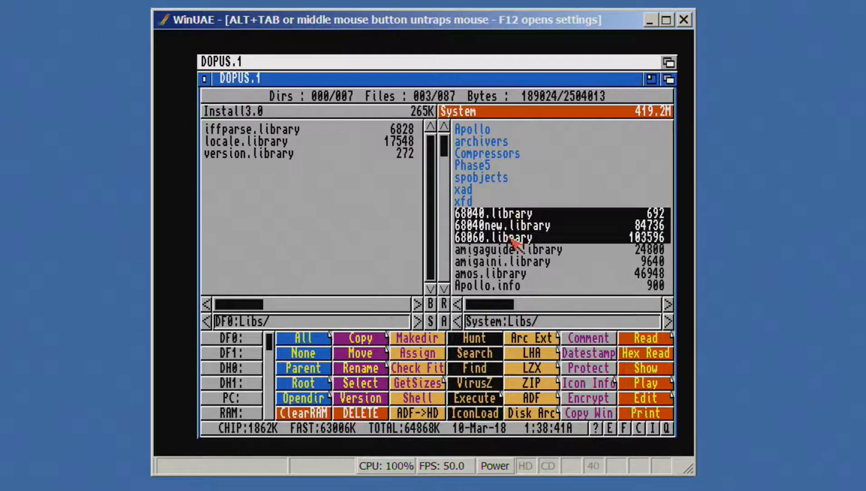
click(363, 340)
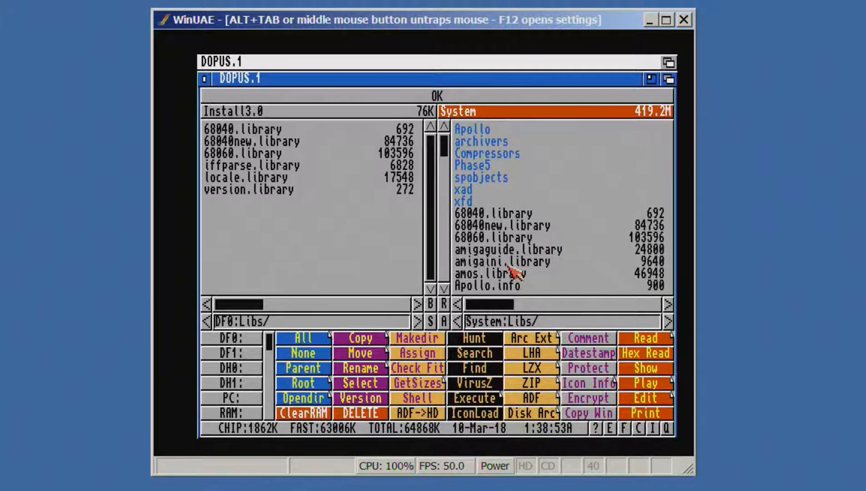
click(204, 241)
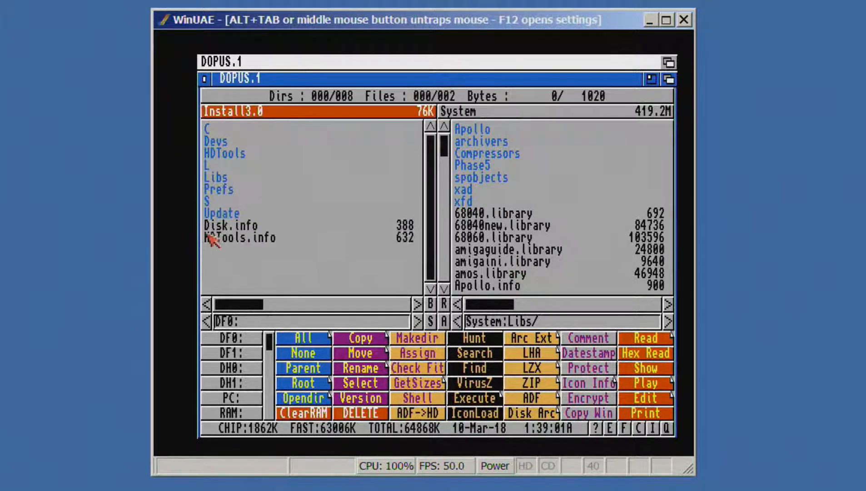
Step: Open DF0:S/Startup-Sequence for editing and insert "C:LoadModule Devs:A1200IDE.scsi.device.43.45" as a new first line above a blank line
double_click(233, 203)
click(294, 132)
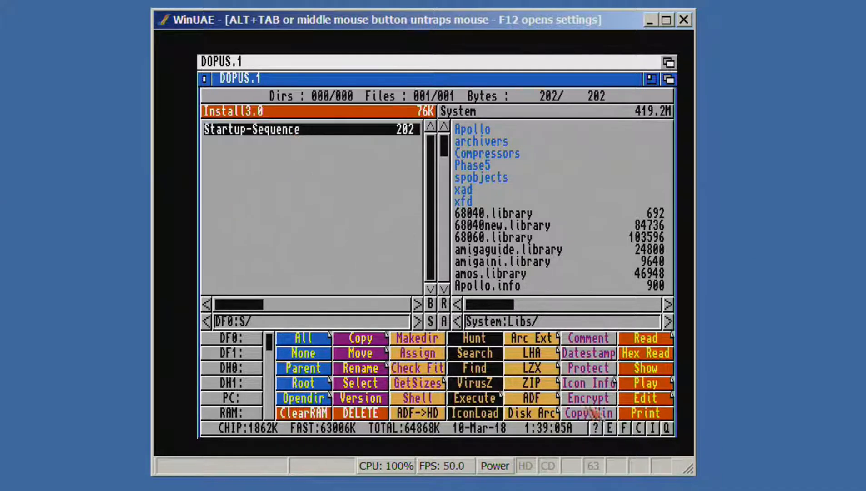
click(646, 399)
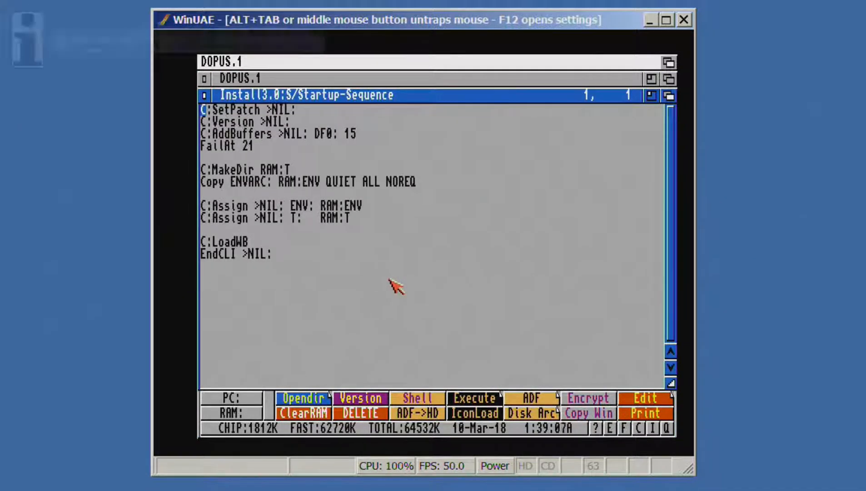
key(Return)
key(Up)
text(C:LoadModule )
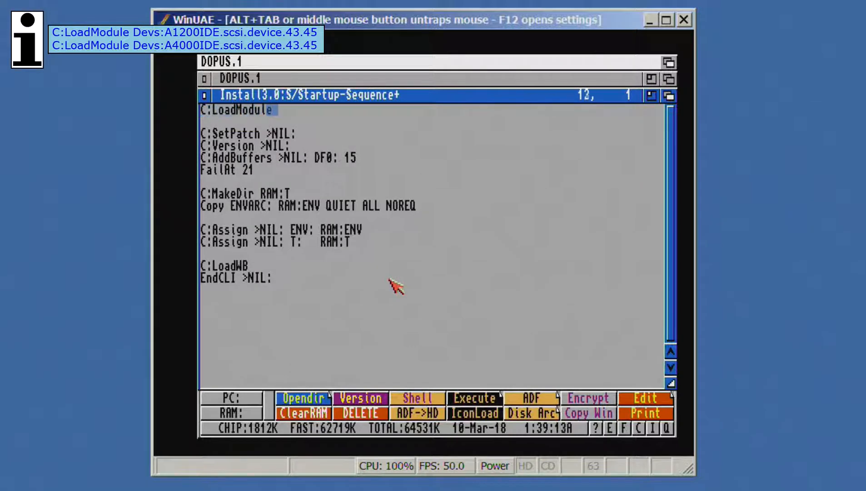
text(Devs:A1200IDE)
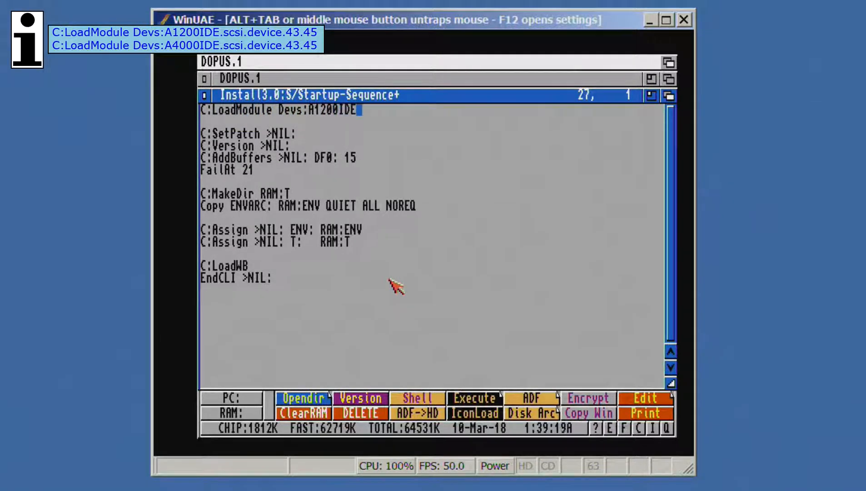
text(.scsi.device.43.45)
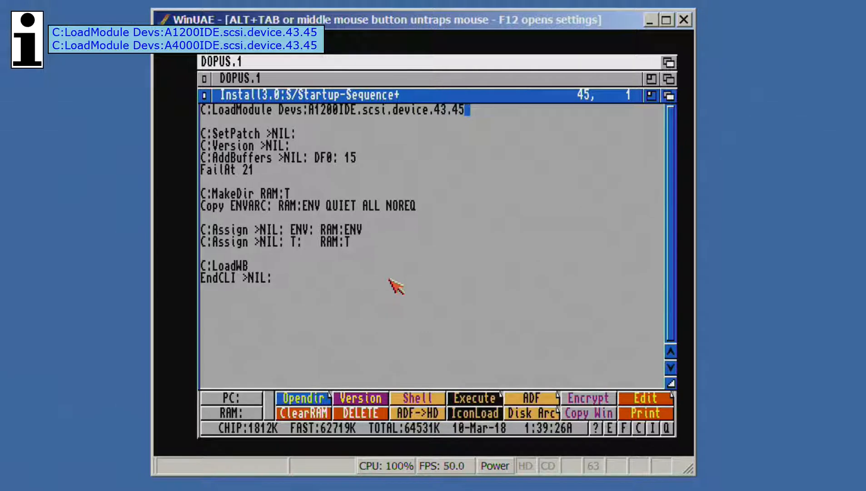
Step: Add a second line reading "C:LoadModule Devs:A4000IDE.scsi.device.43.45" directly below the A1200IDE line in Startup-Sequence
key(Return)
text(C:LoadModule)
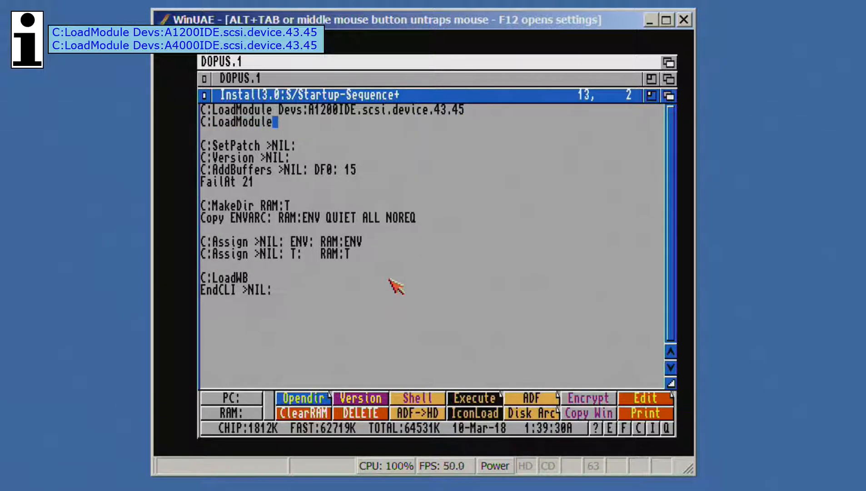
text( Devs:A4000IDE.s)
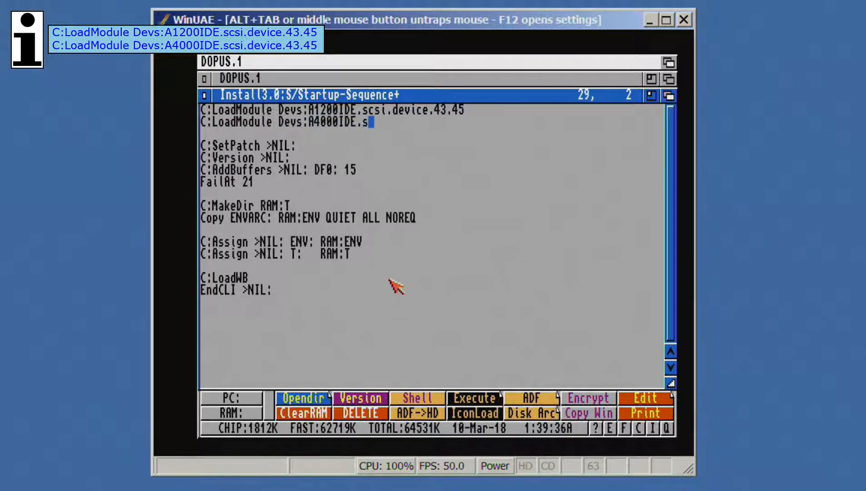
text(csi.device.43.45)
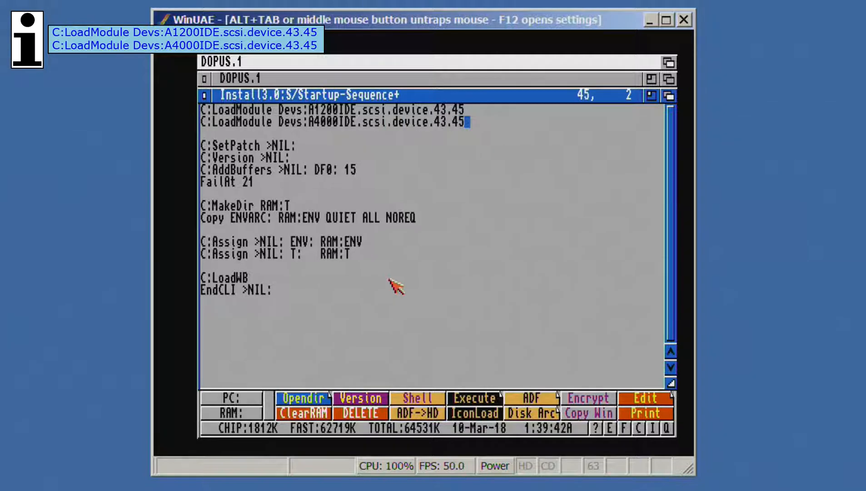
key(shift+Left)
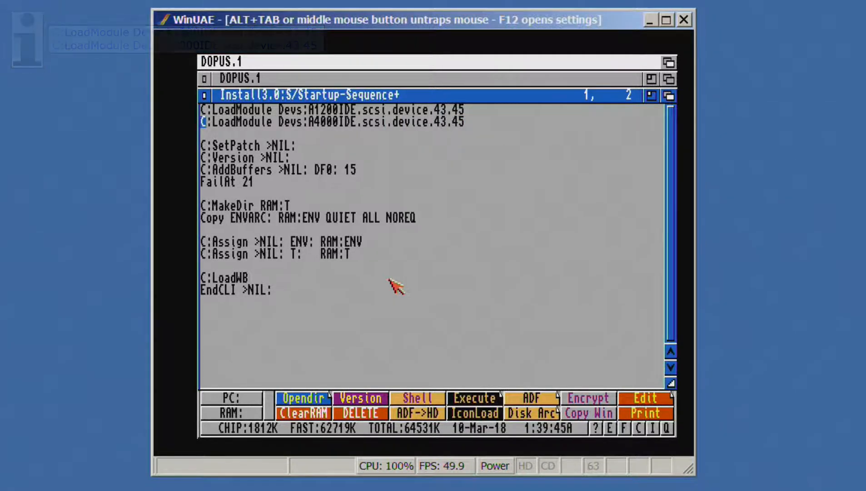
text(;)
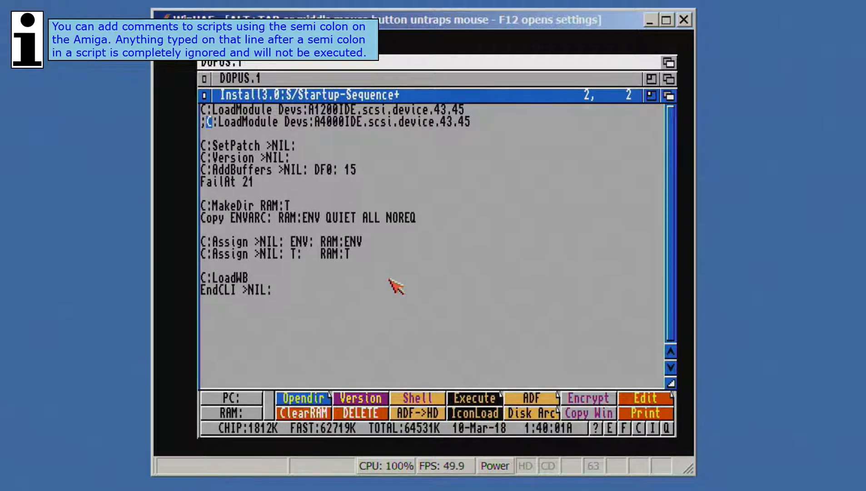
key(BackSpace)
Step: Comment out the A1200IDE LoadModule line with a leading semicolon, then save Startup-Sequence and close the editor
key(Up)
text(;)
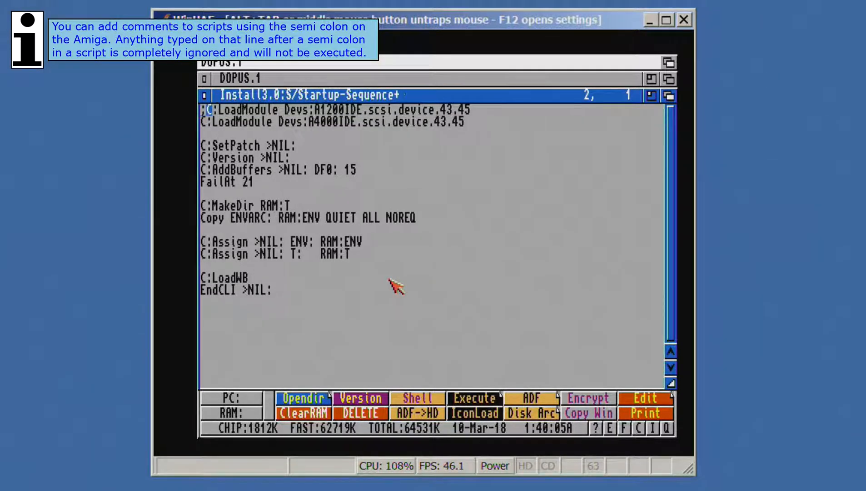
right_click(240, 59)
click(245, 128)
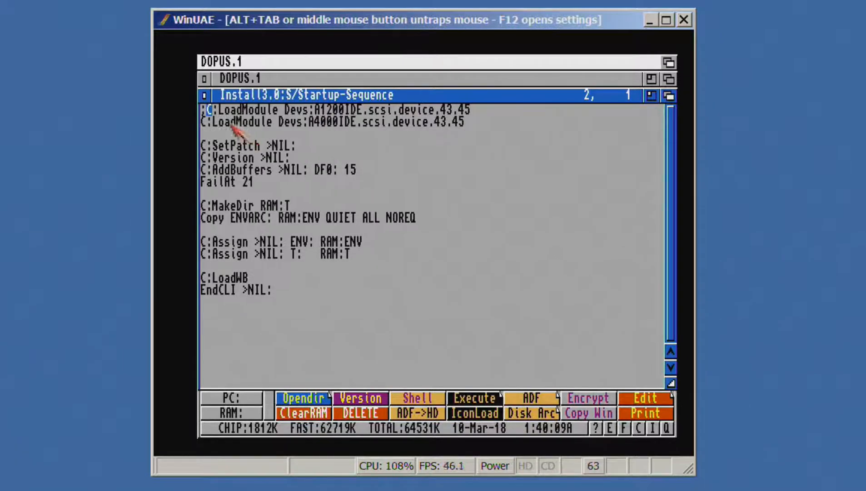
click(204, 95)
click(214, 114)
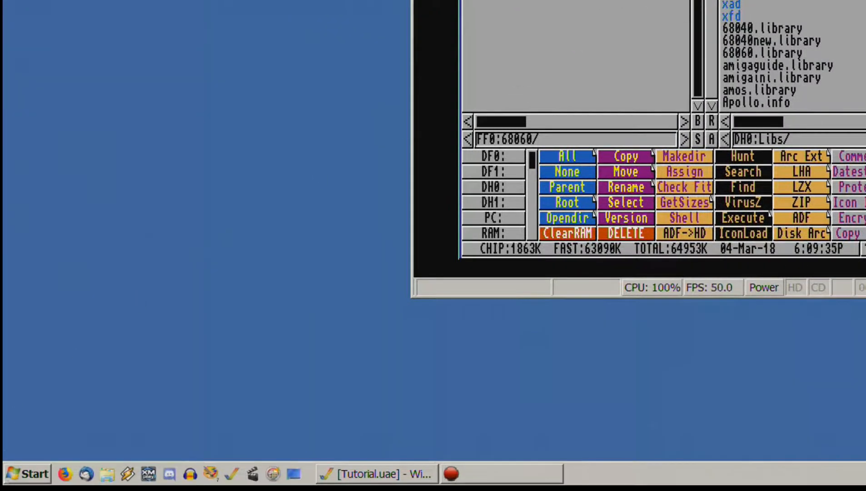
Step: Open a Windows command prompt with cmd, start diskpart and list the disks attached to the PC
click(27, 474)
click(318, 204)
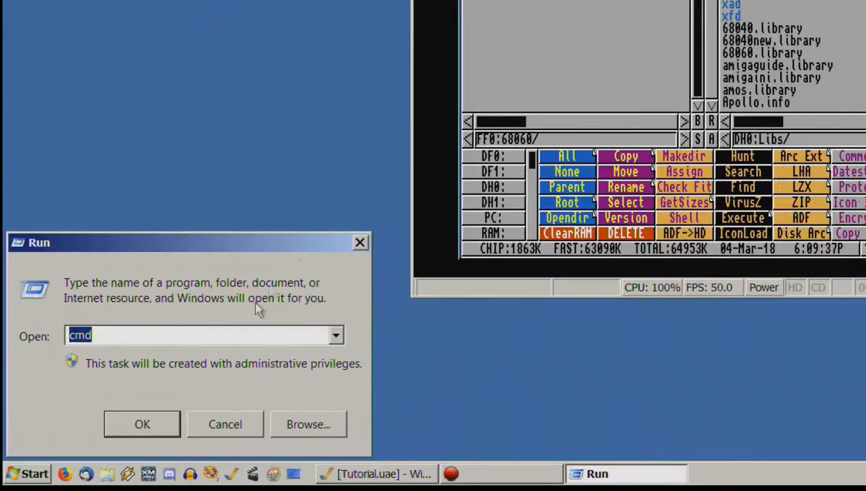
click(149, 426)
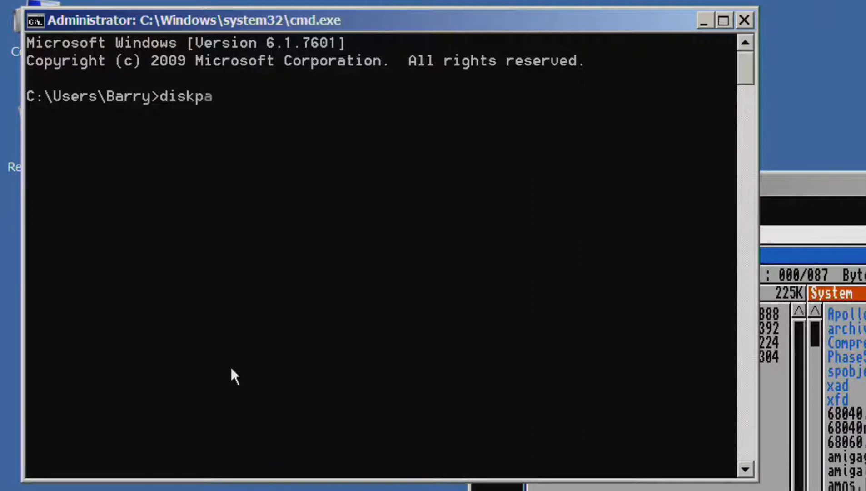
key(Return)
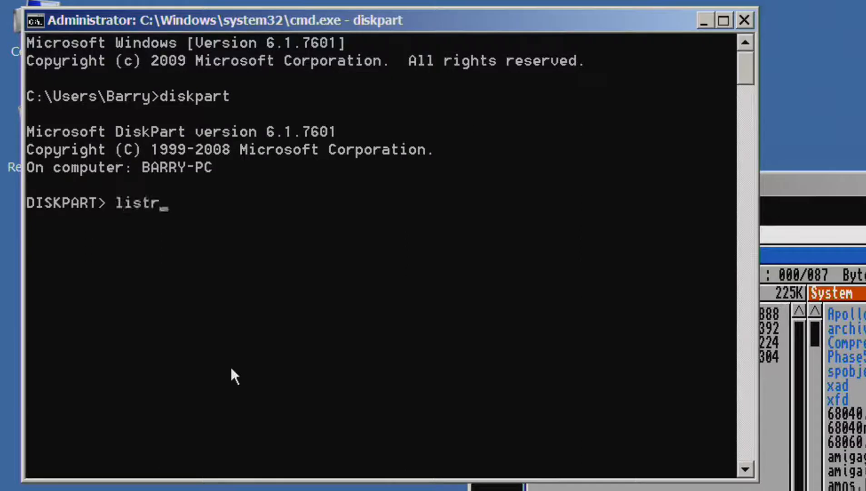
text(disk)
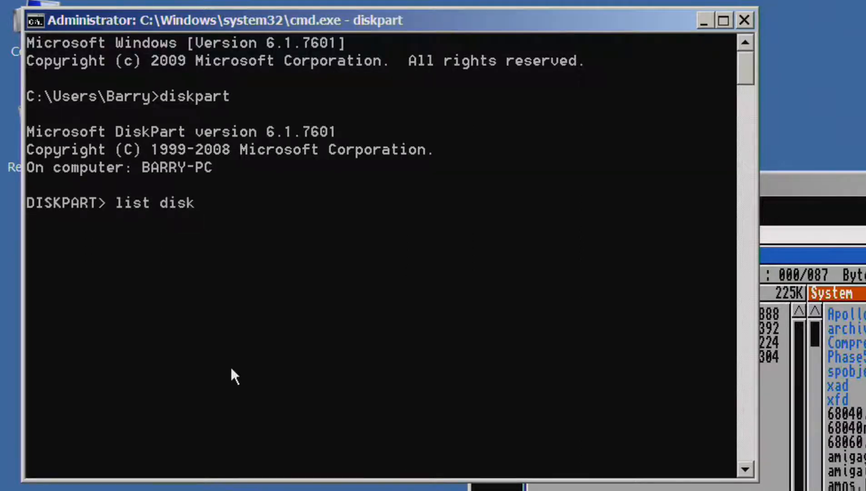
key(Return)
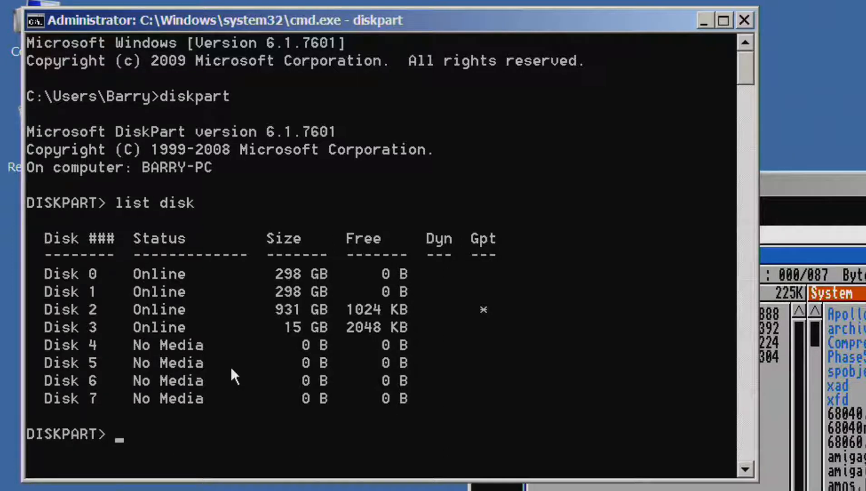
Step: Select disk 3 in DiskPart and erase it with "clean all", then close the command prompt window
text(select disk 3)
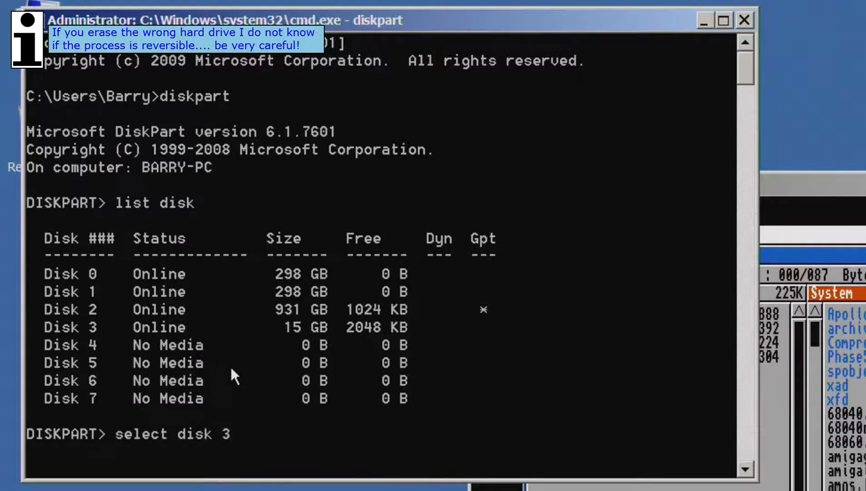
key(Return)
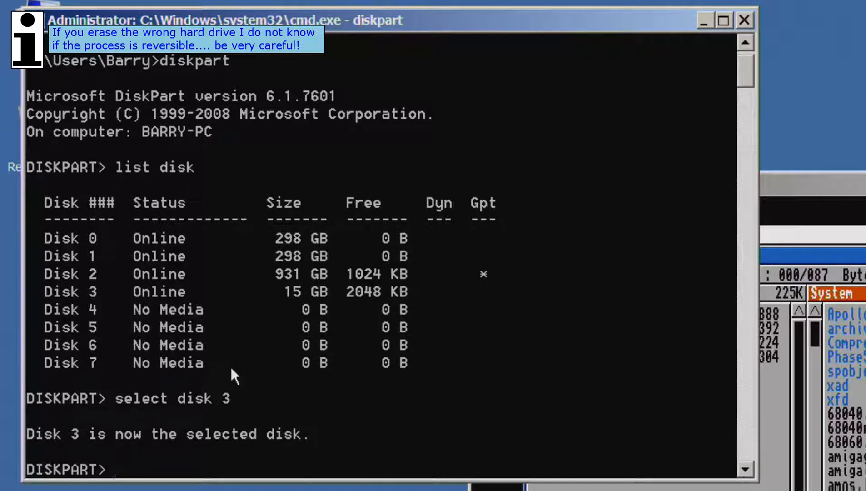
text(clean all)
key(Return)
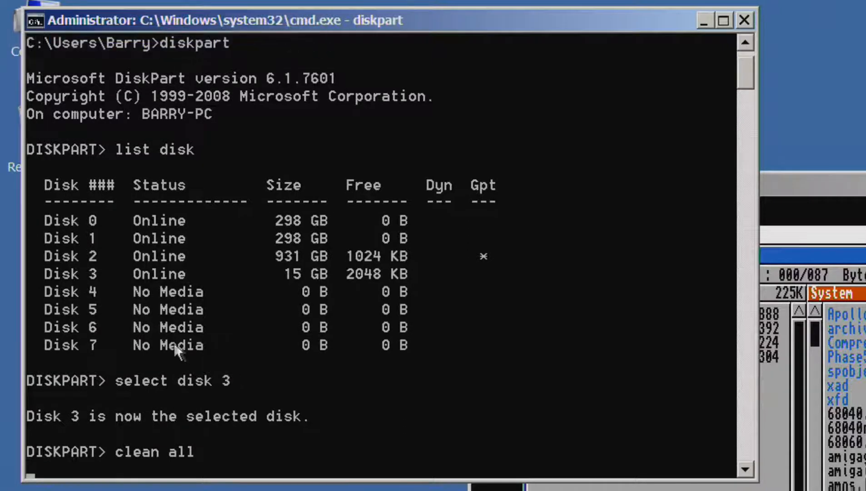
click(745, 20)
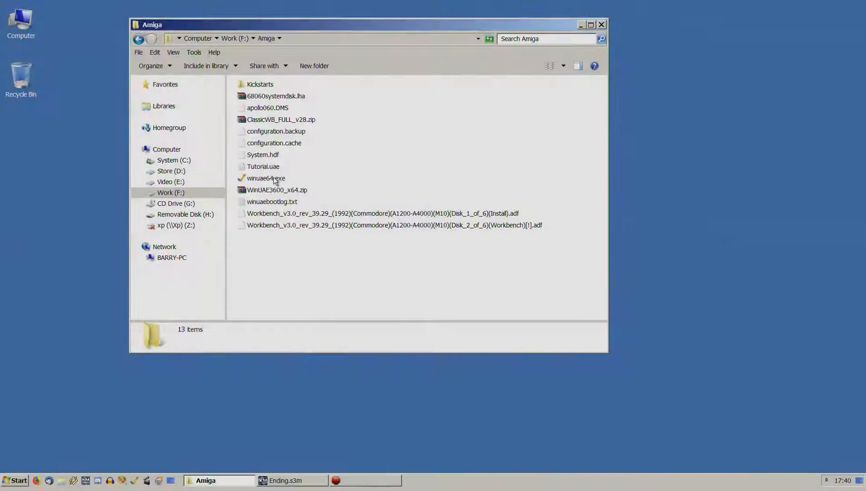
Step: Set winuae64.exe in the Amiga folder to run as an administrator through its compatibility properties
right_click(274, 179)
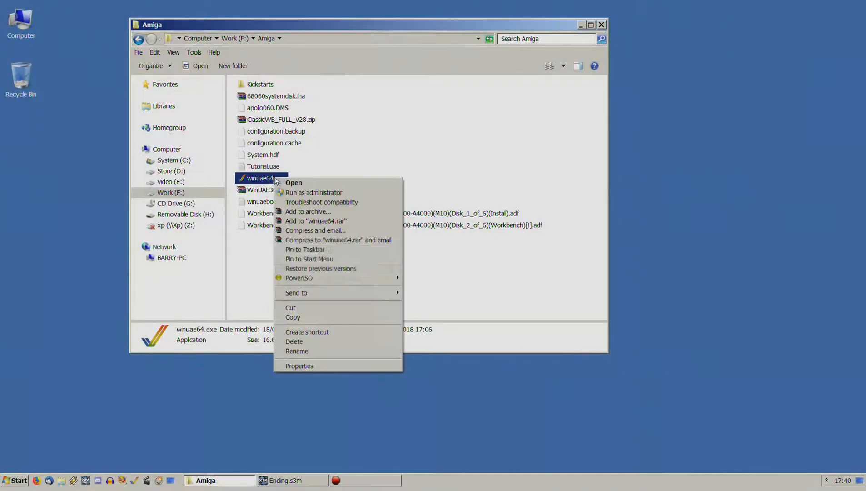
click(340, 367)
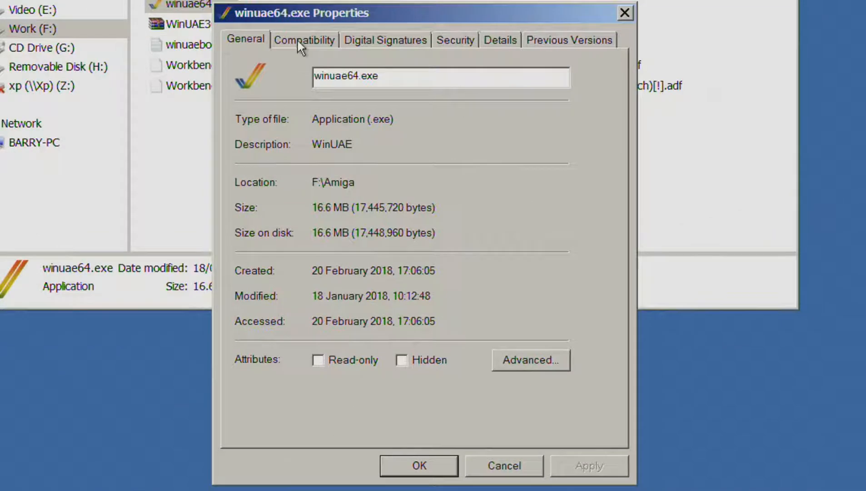
click(308, 88)
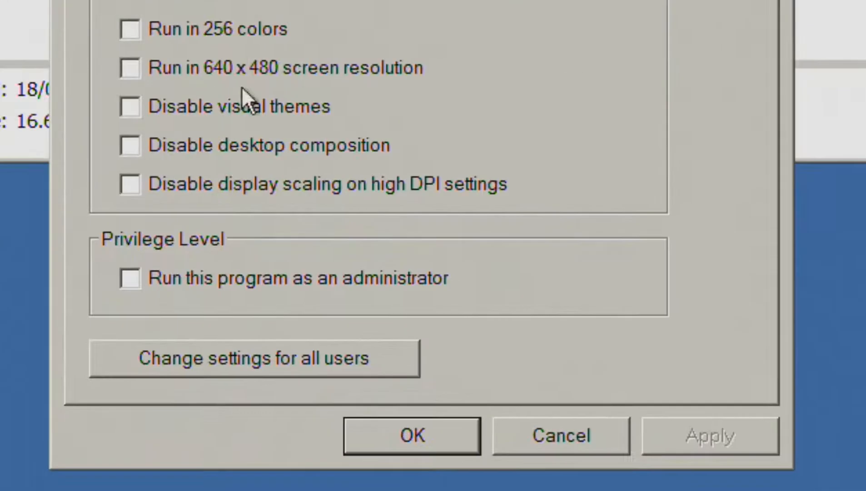
click(132, 279)
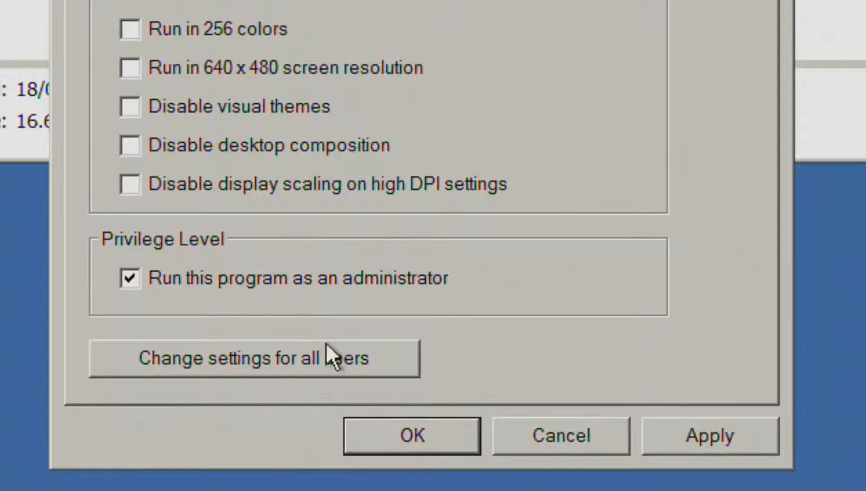
click(400, 434)
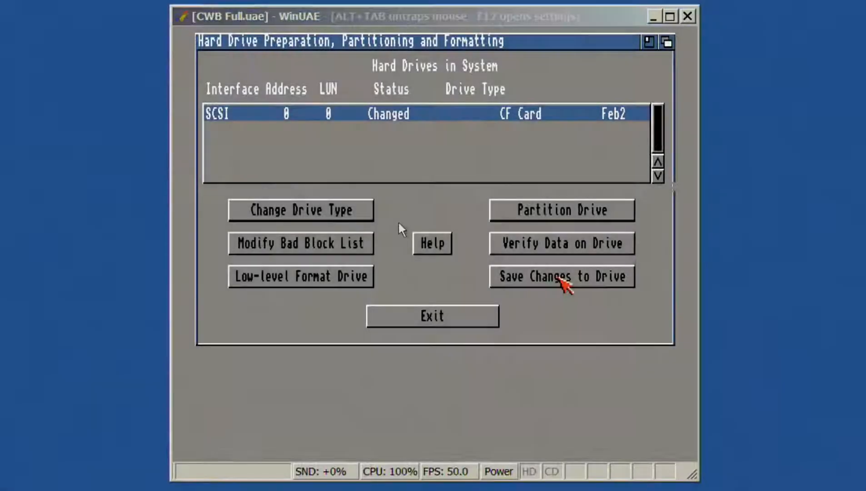
click(566, 283)
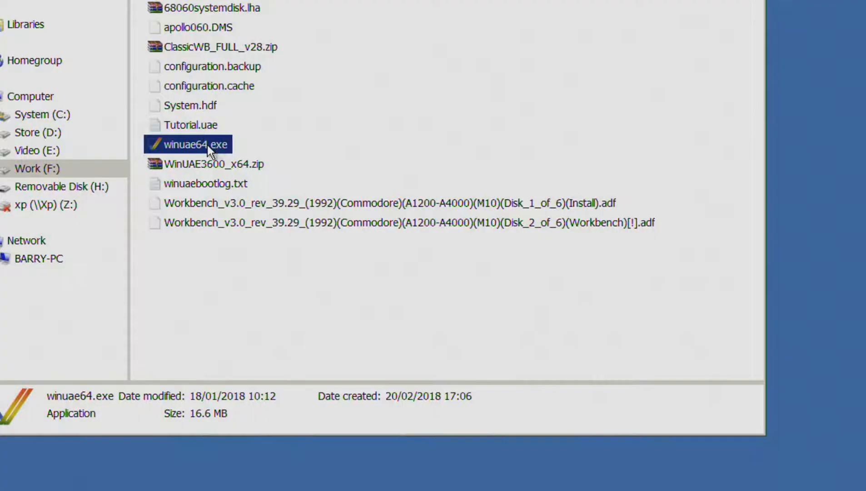
Step: Launch winuae64.exe and load the Tutorial configuration
double_click(207, 145)
click(627, 342)
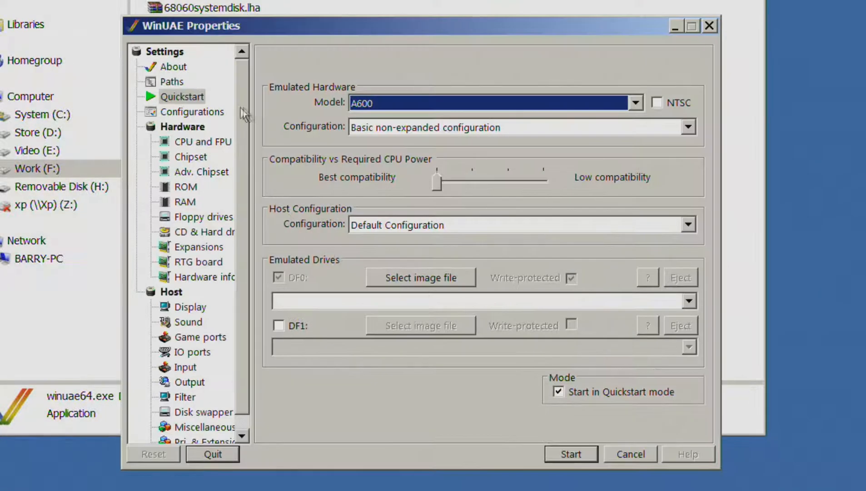
click(210, 113)
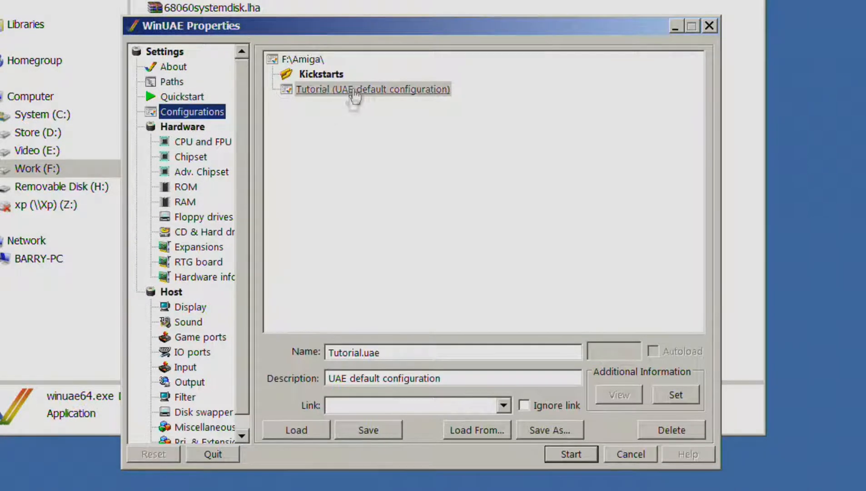
click(295, 427)
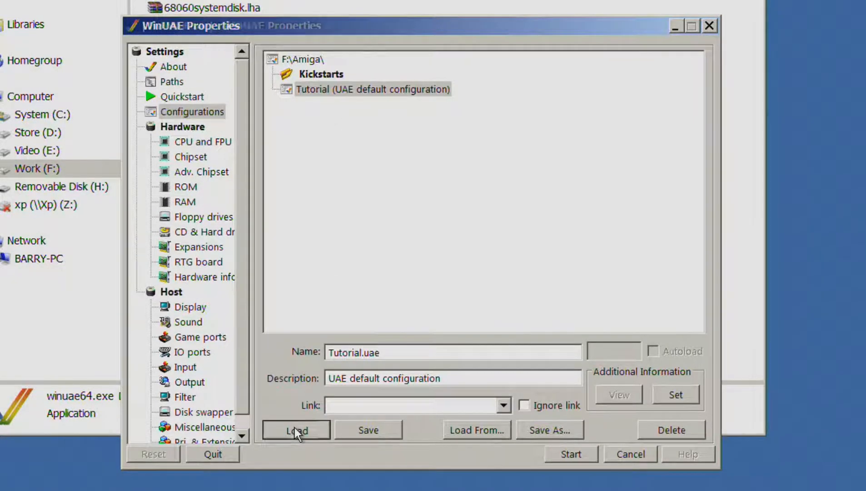
Step: Add the empty 15.0G USB Mass Storage Device as a hard drive on UAE (uaehf.device) with unit number 5
click(206, 232)
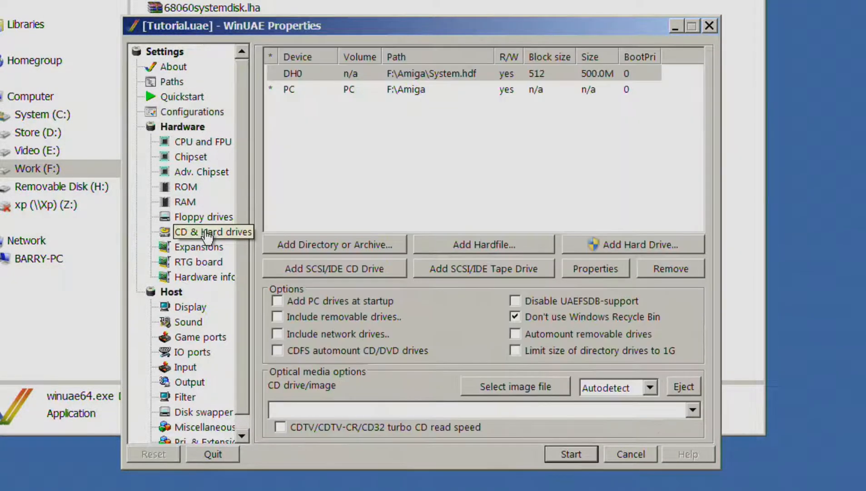
click(625, 244)
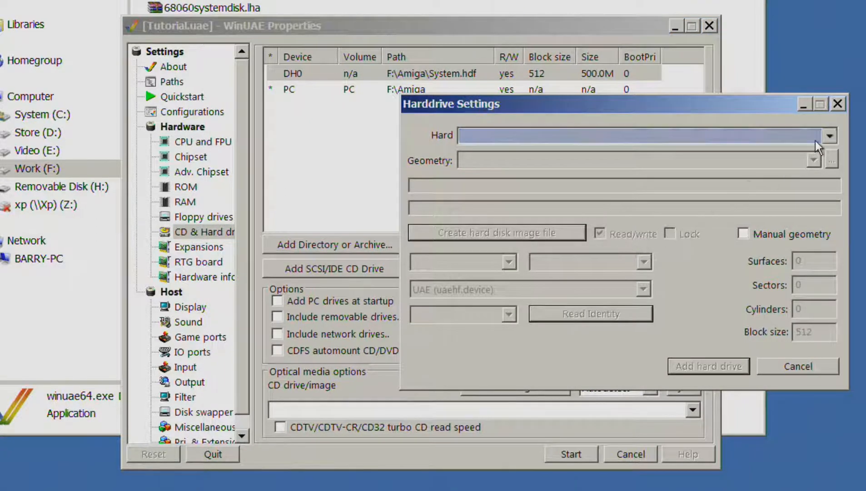
click(815, 141)
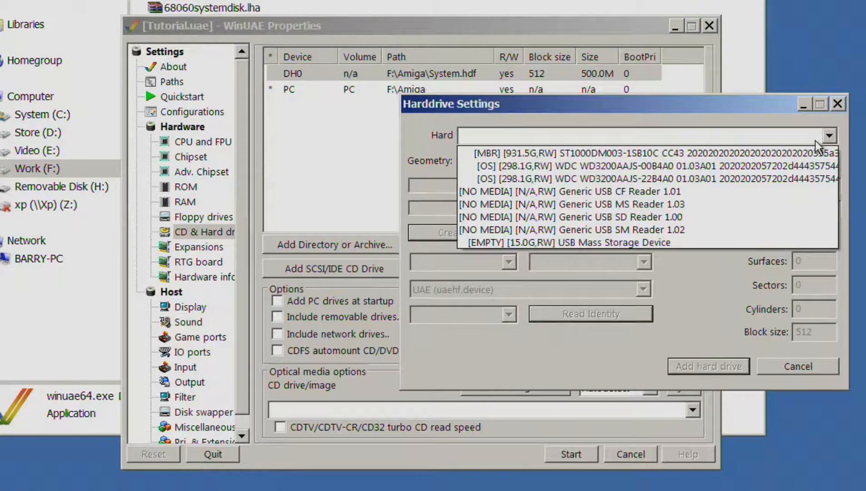
click(688, 244)
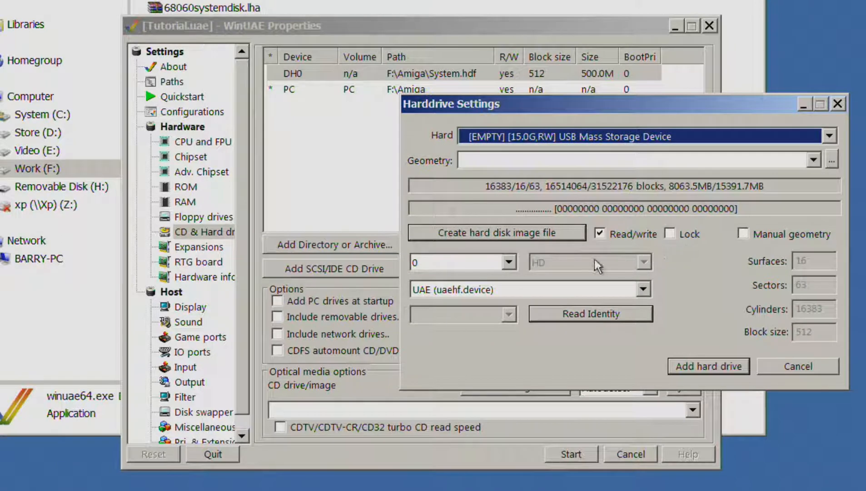
click(508, 264)
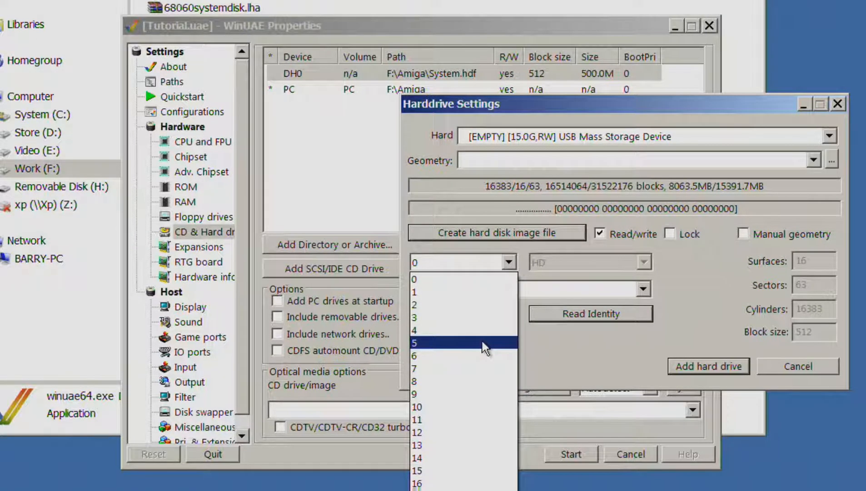
click(482, 343)
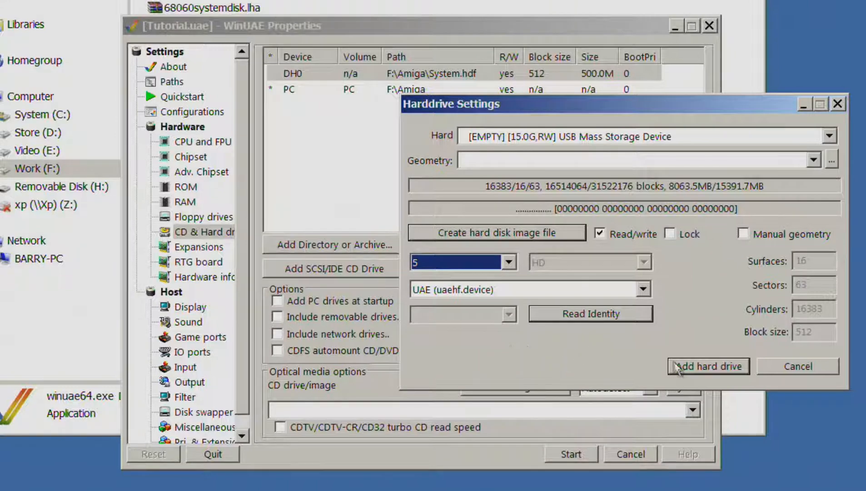
click(699, 362)
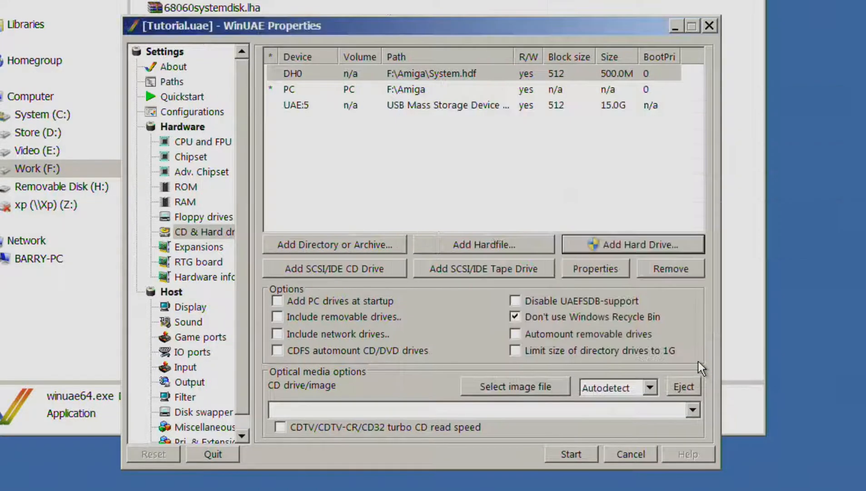
Step: Start the emulation and show the tool types of HDToolBox in the System:Tools drawer
click(563, 454)
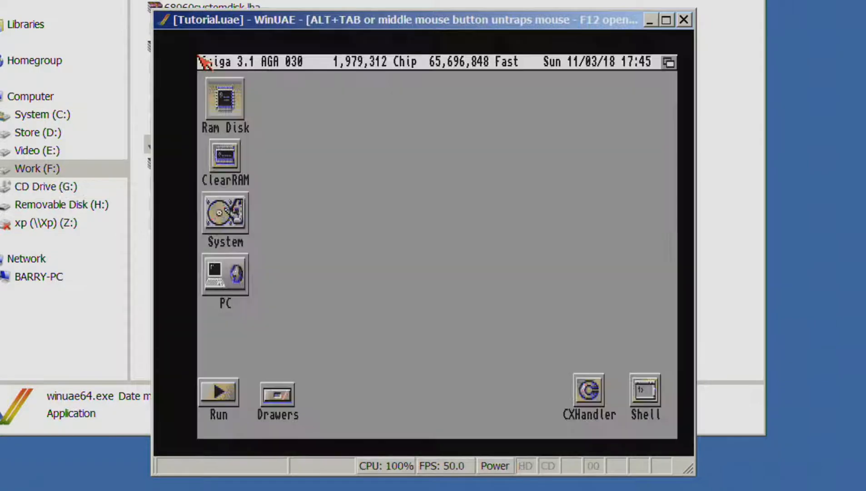
double_click(236, 216)
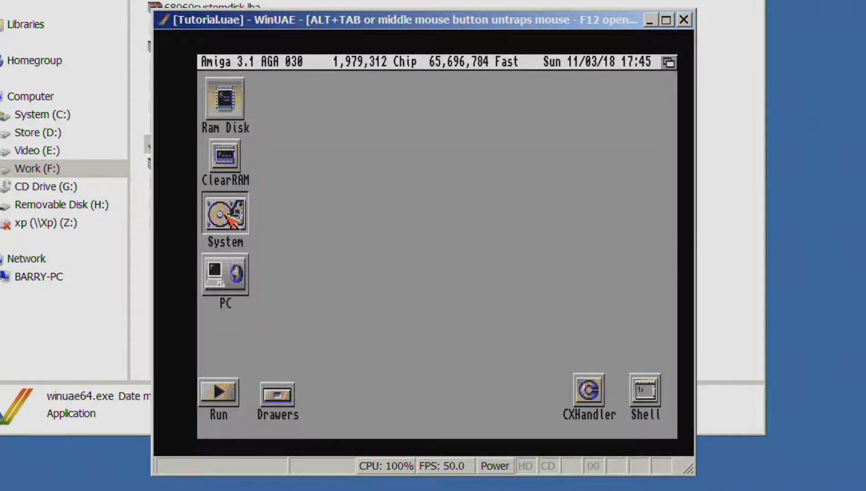
double_click(594, 117)
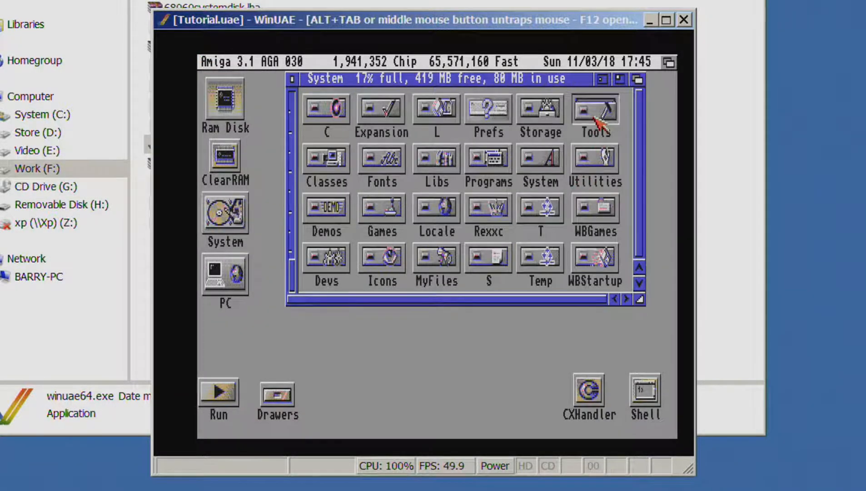
click(547, 170)
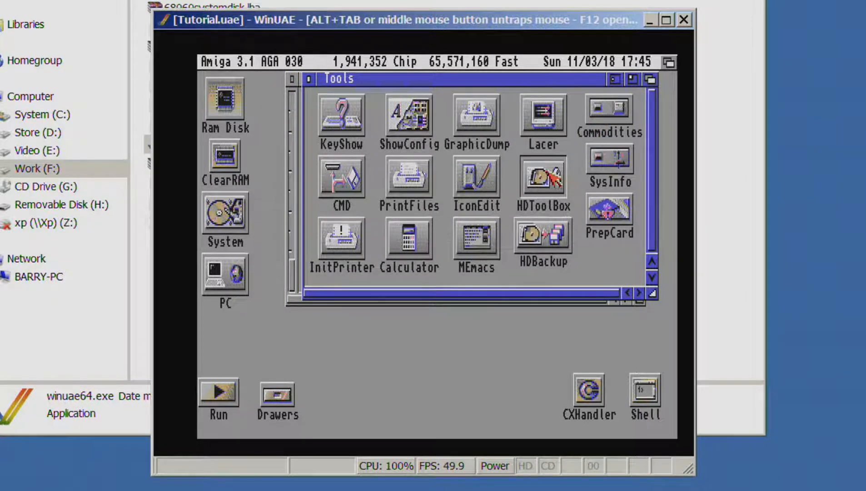
right_click(551, 174)
click(601, 221)
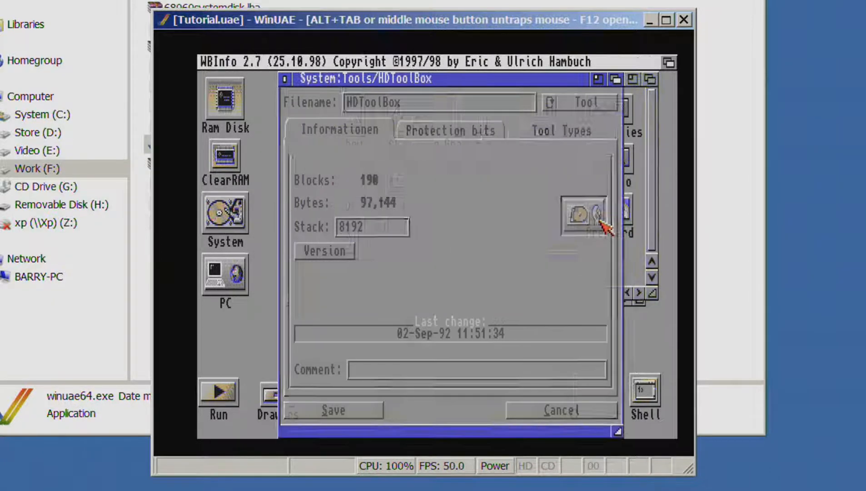
click(575, 129)
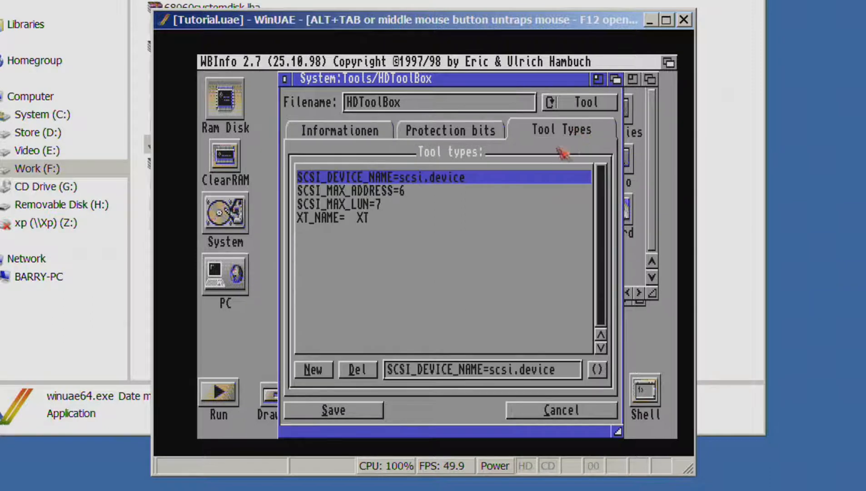
Step: Disable HDToolBox's scsi.device tool type, add SCSI_DEVICE_NAME=uaehf.device as a new one and save the icon settings
click(597, 371)
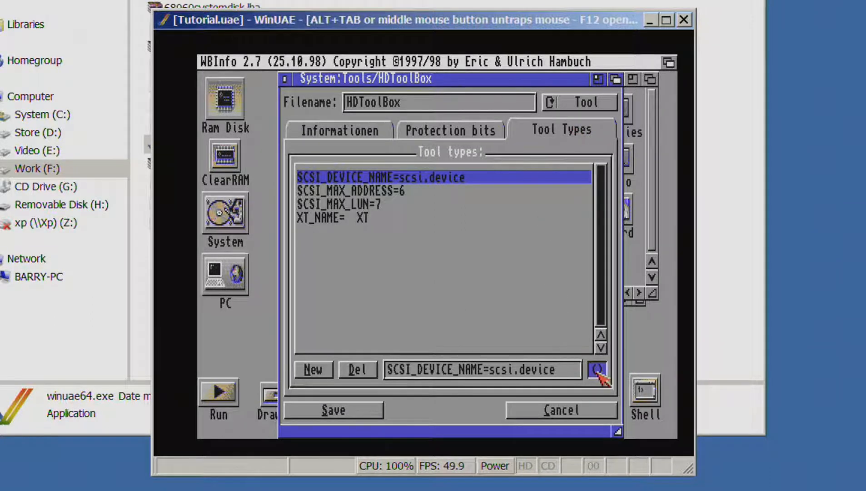
click(321, 371)
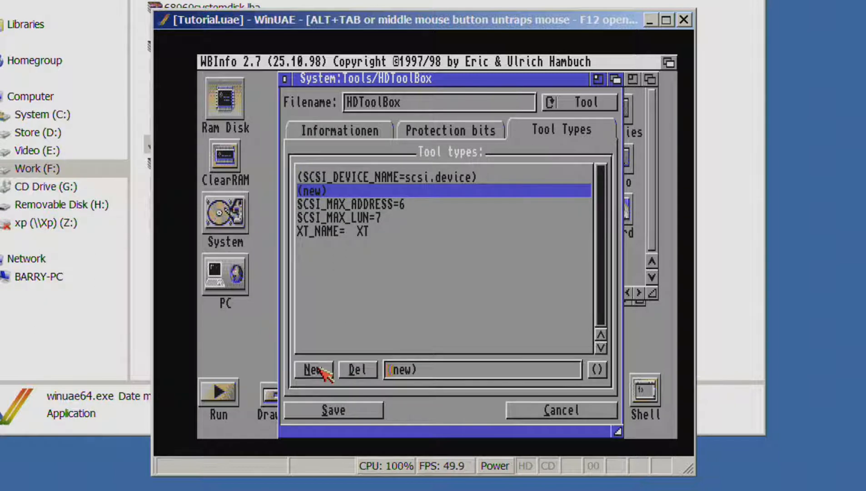
text(SCSI_DEV)
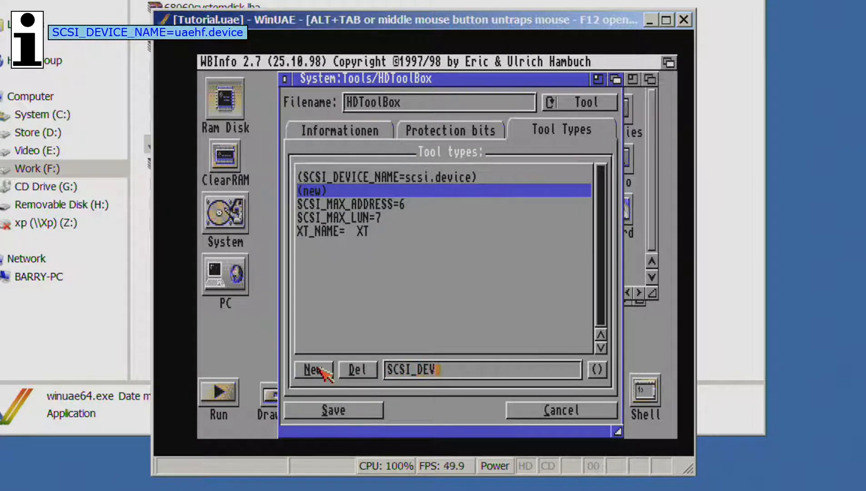
text(ICE_NAME=uae)
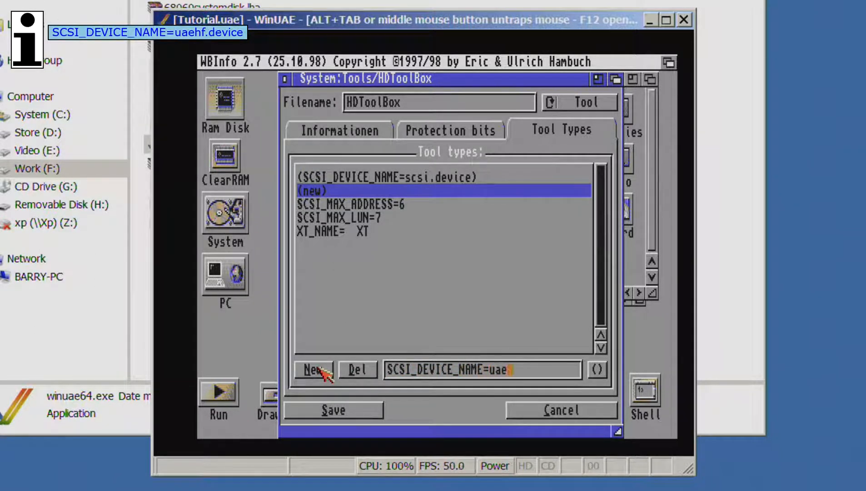
text(hf.device)
key(Return)
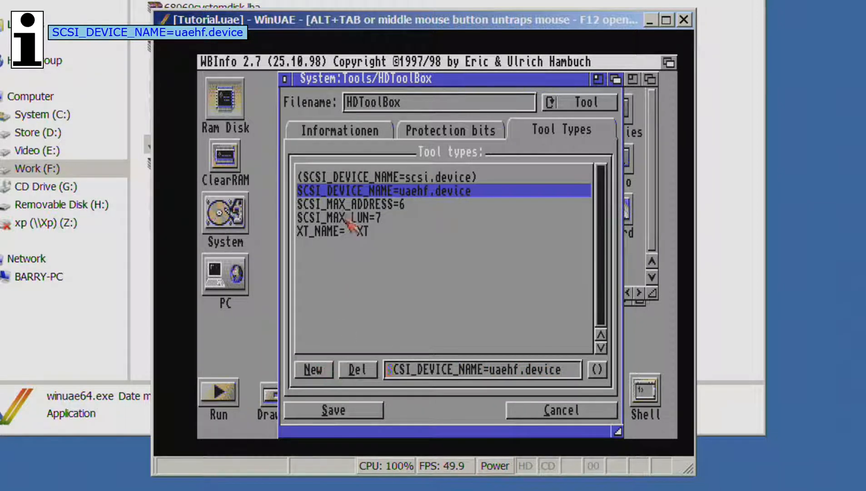
click(359, 413)
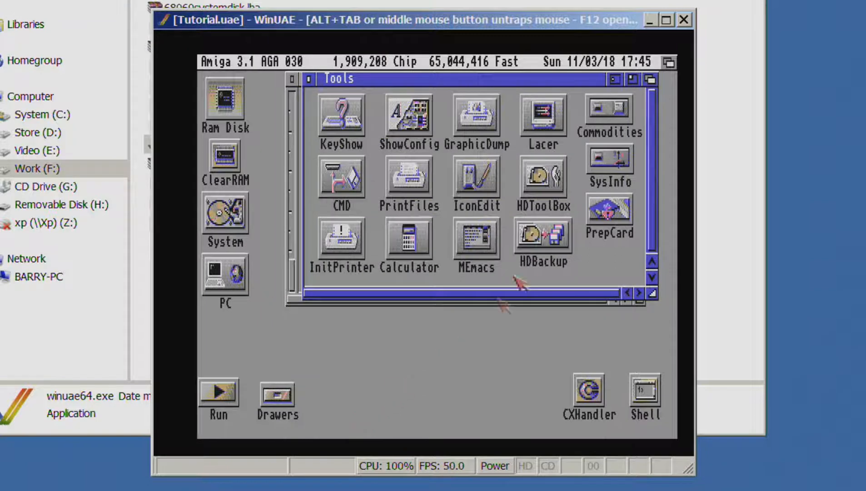
Step: Launch HDToolBox and select the drive at SCSI address 5
click(541, 176)
double_click(541, 177)
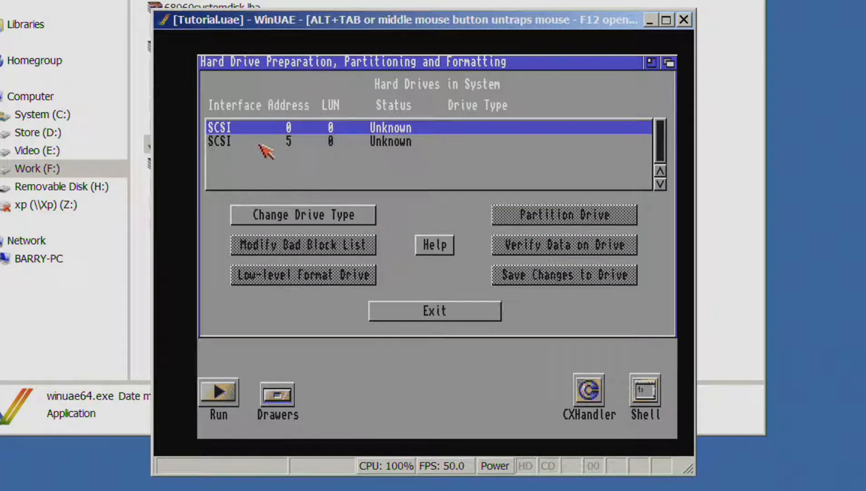
click(303, 144)
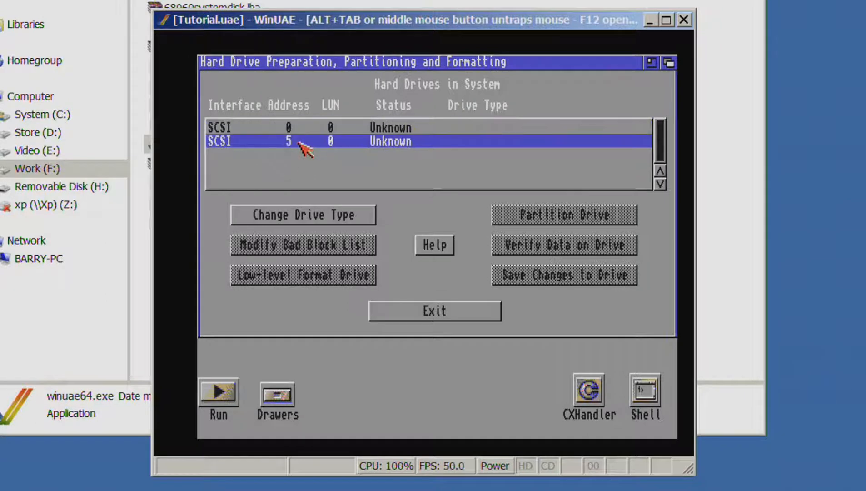
Step: Define a new SCSI drive type by reading the configuration from the drive, and assign it to the drive at address 5
click(313, 215)
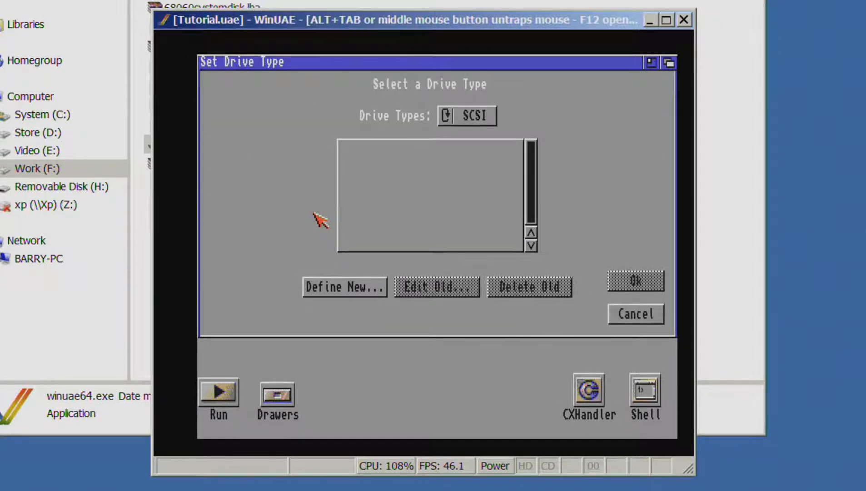
click(344, 290)
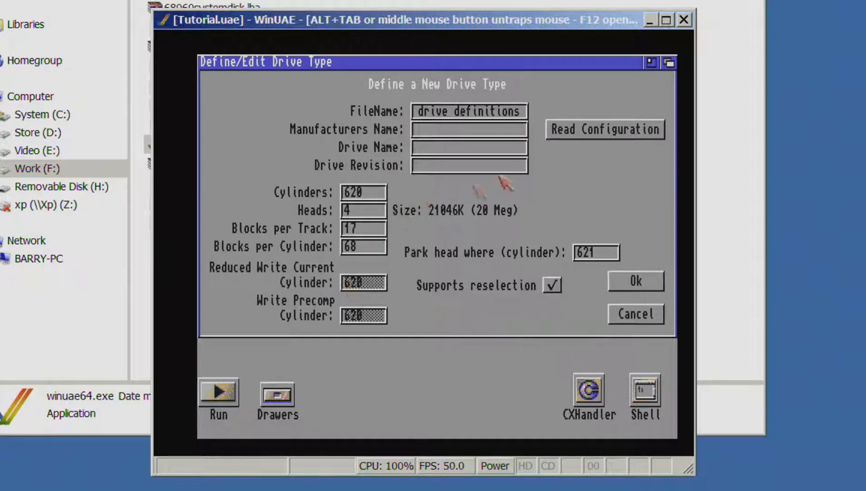
click(574, 132)
click(309, 248)
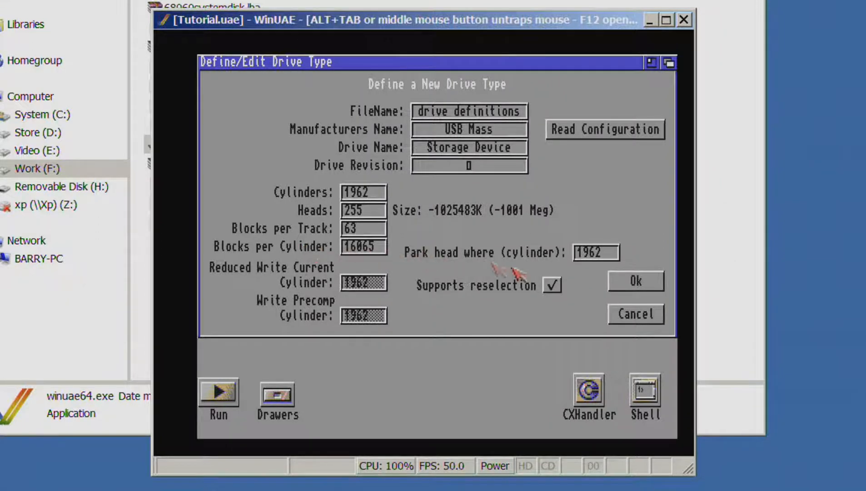
click(619, 280)
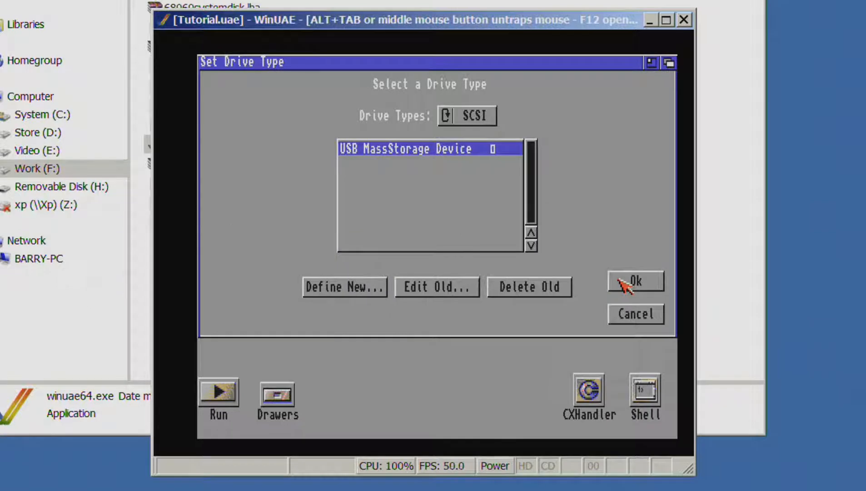
click(620, 280)
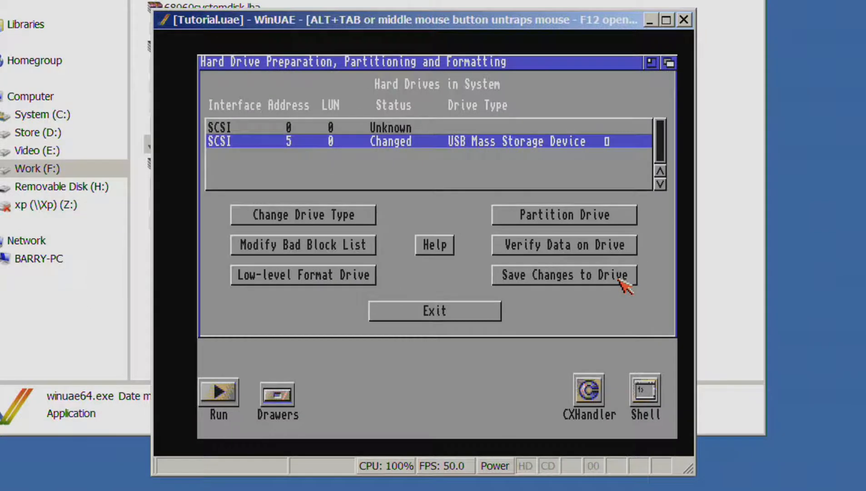
Step: Open the partitioning of the drive at address 5 and delete the second partition, UDH1
click(606, 220)
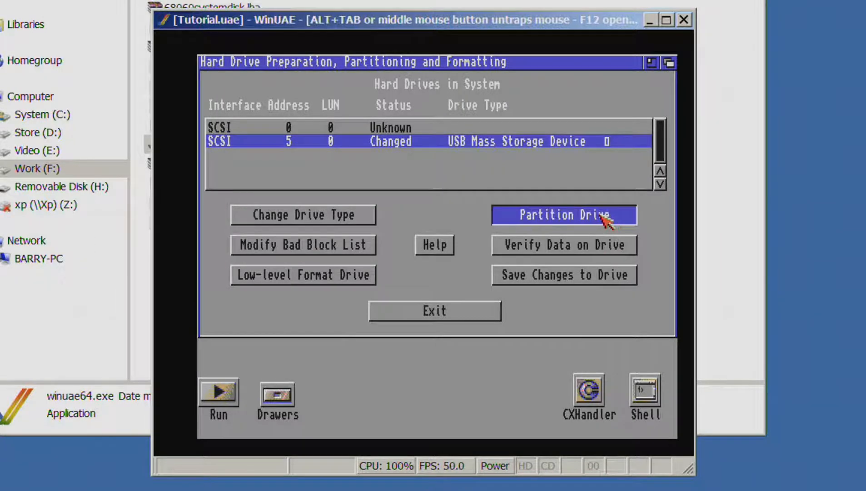
click(589, 139)
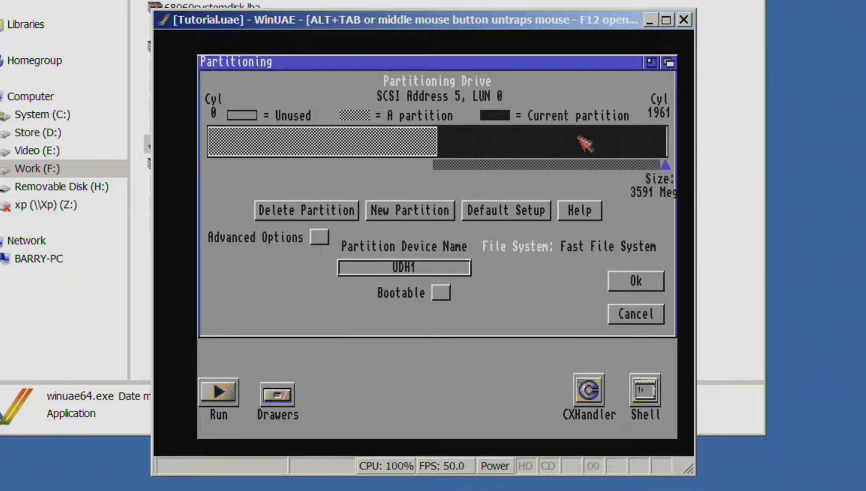
click(325, 214)
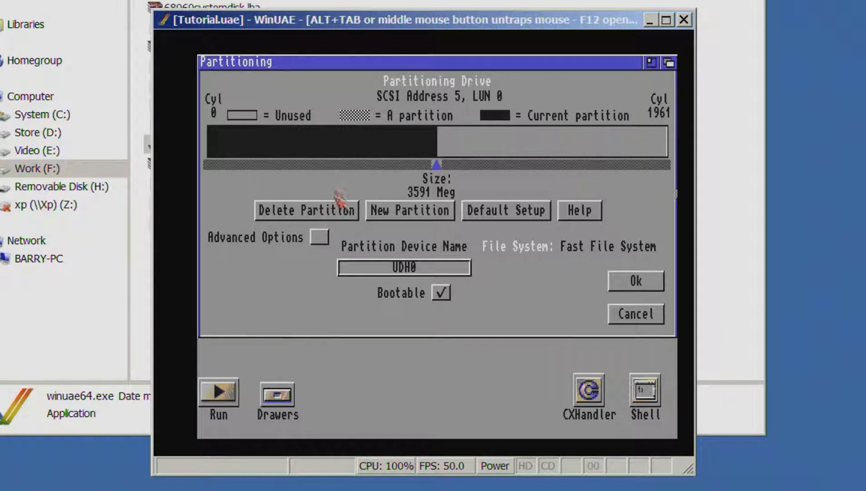
Step: Shrink partition UDH0 to about 14 cylinders and place it at the very start of the drive
click(331, 156)
drag(331, 157, 354, 145)
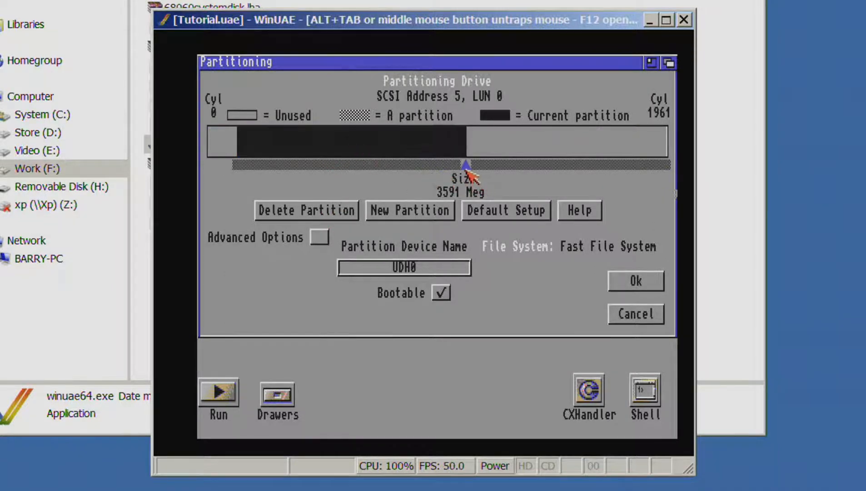
mouse_move(464, 166)
mouse_down()
mouse_move(239, 169)
mouse_move(205, 144)
mouse_up()
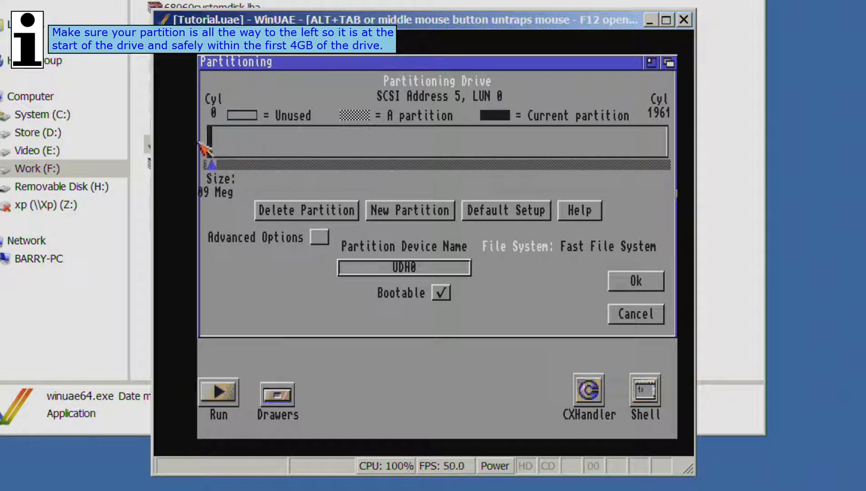
Step: Enable the advanced options for partition UDH0 and set its file system MaxTransfer to 0x1fe00
click(321, 238)
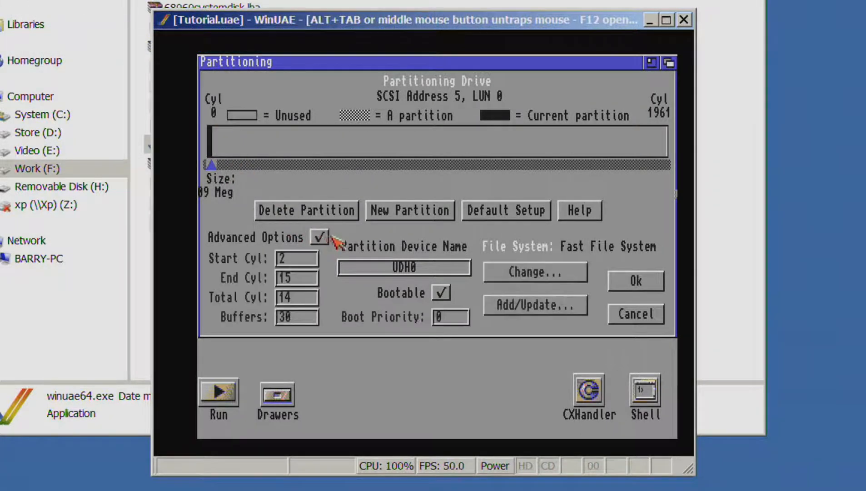
click(543, 280)
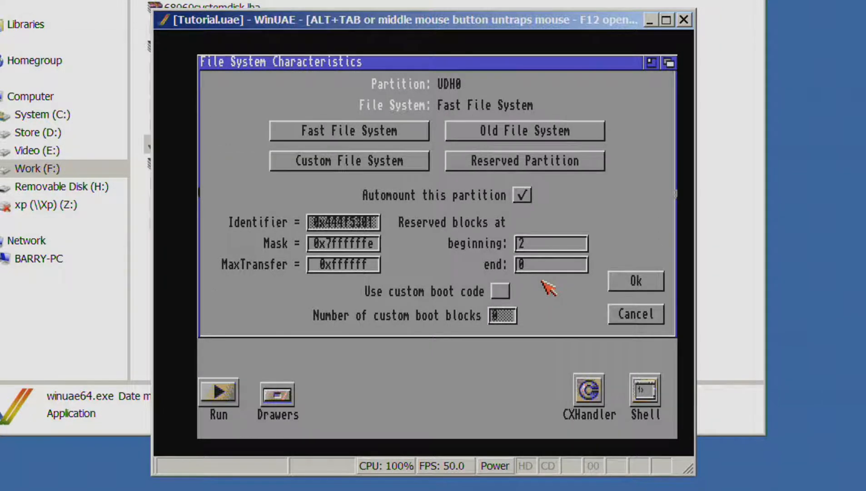
click(334, 266)
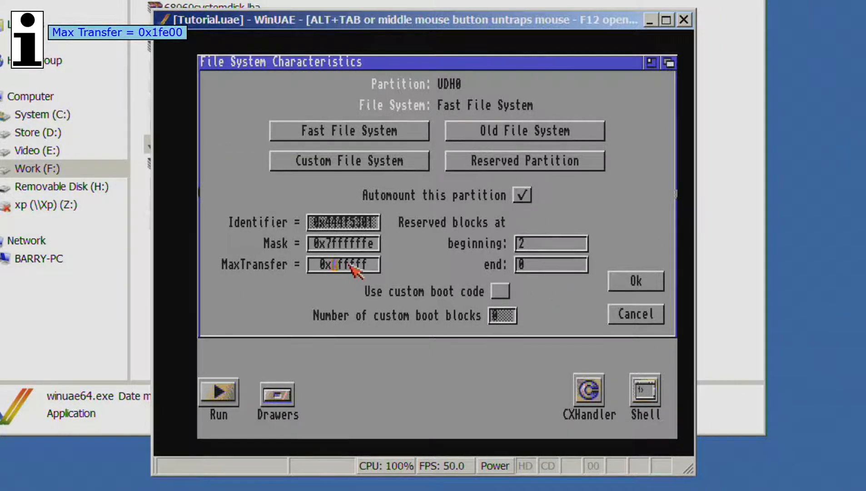
key(Delete)
key(Delete)
key(Delete)
key(Delete)
key(Delete)
key(Delete)
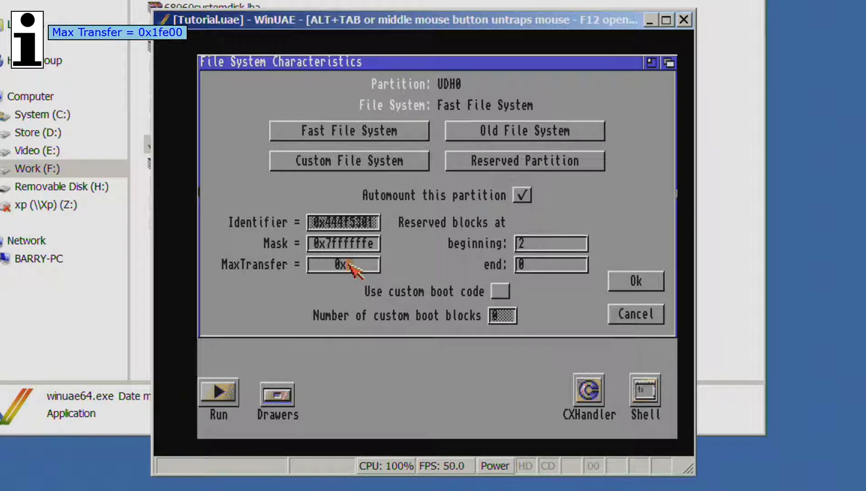
text(1fe00)
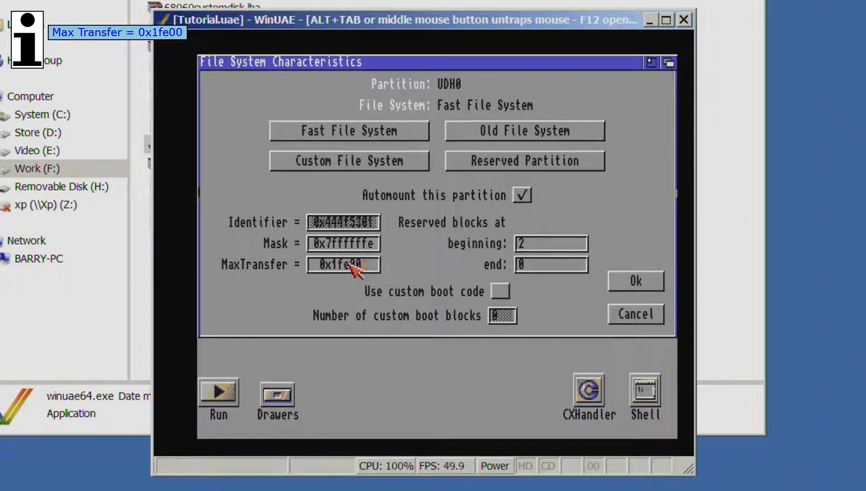
key(Return)
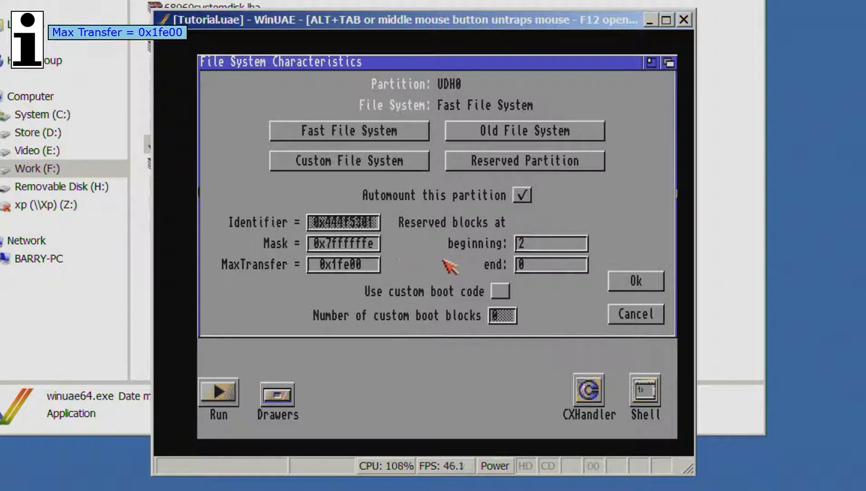
click(636, 282)
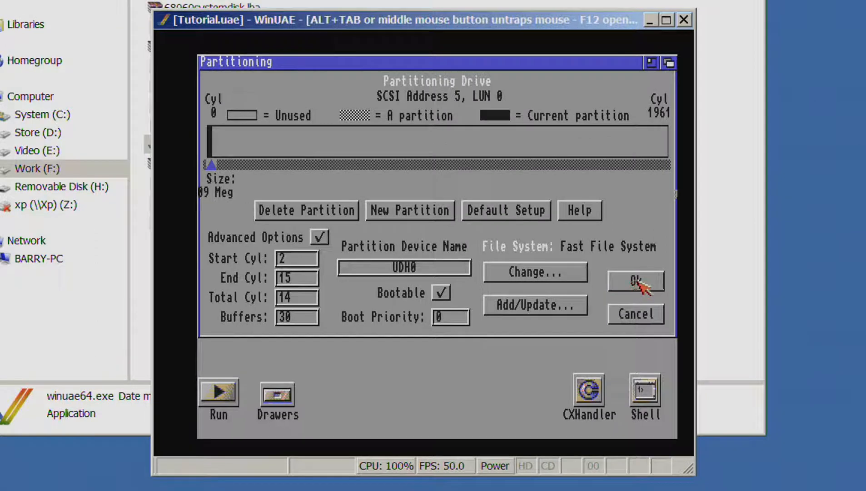
Step: Accept the partition layout, save the changes to the drive at SCSI address 5, and exit the partitioning tool
click(641, 282)
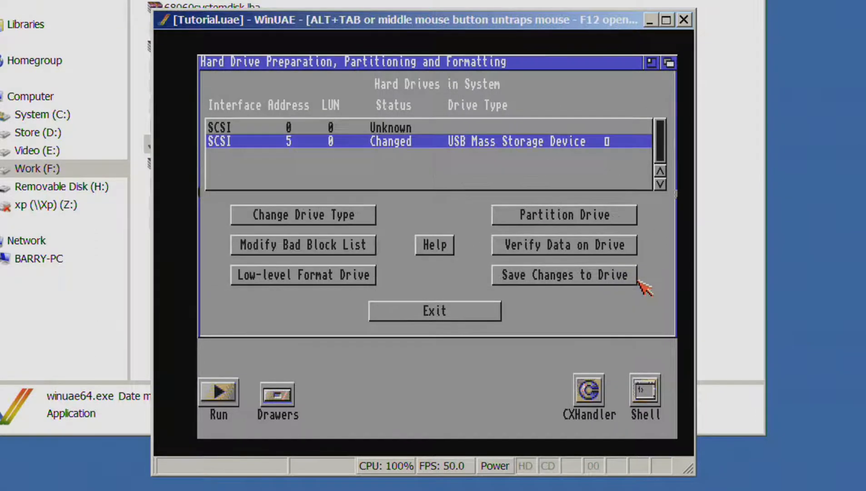
click(548, 273)
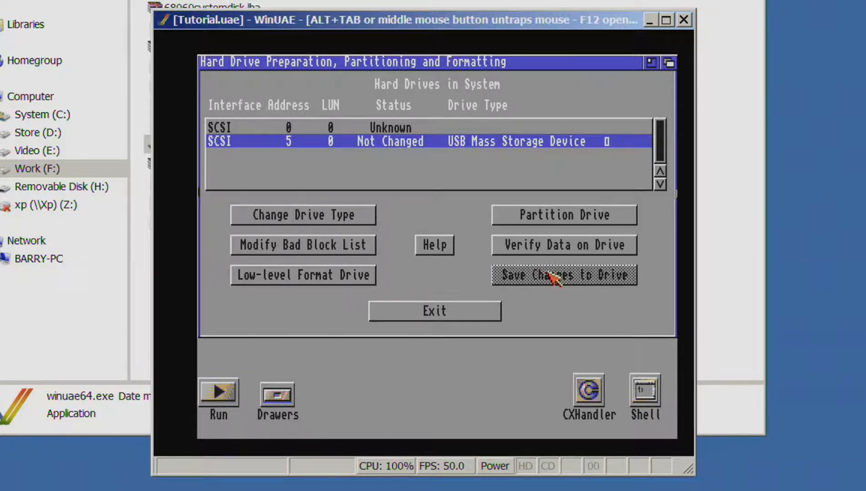
click(418, 313)
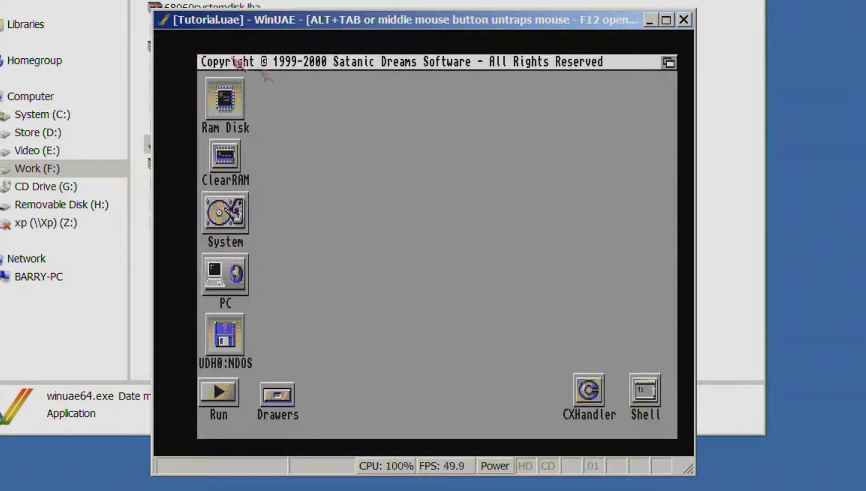
Step: Quick format the UDH0: partition with the volume name Workbench, and close the format tool
drag(352, 213, 373, 175)
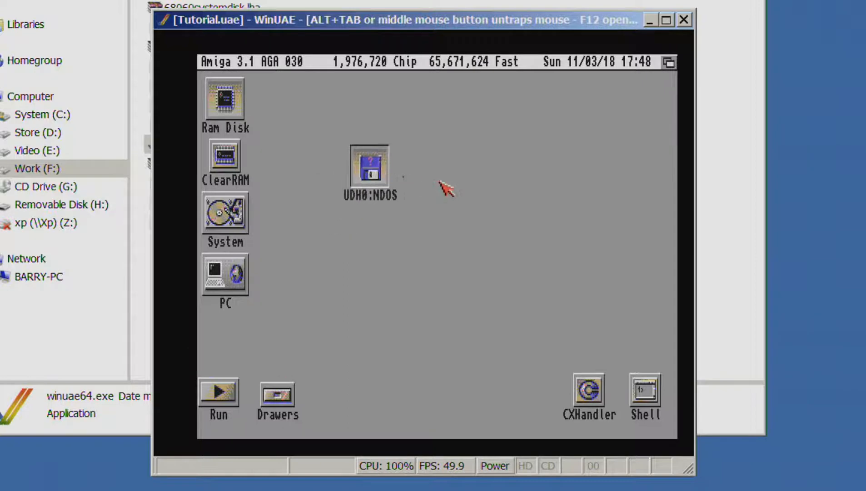
right_click(372, 161)
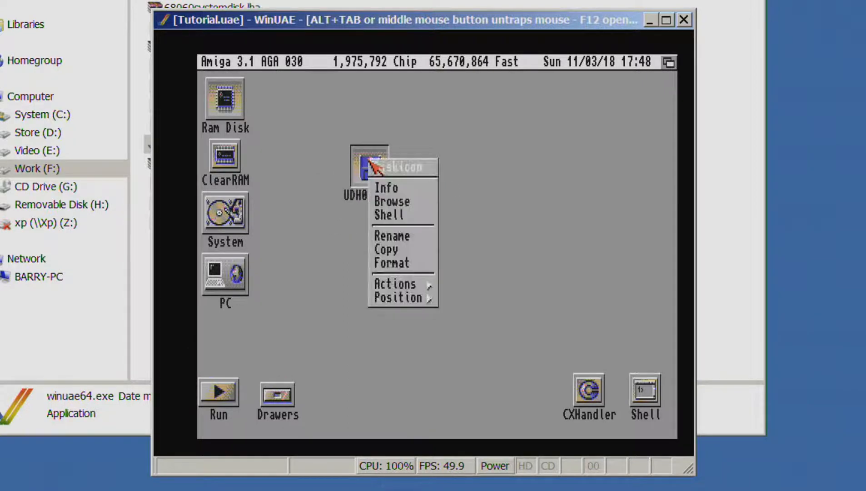
click(400, 264)
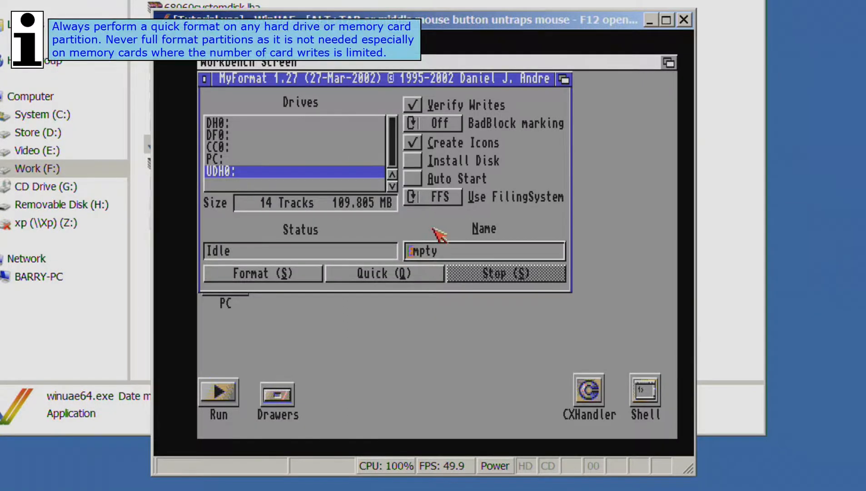
key(Delete)
key(Delete)
key(Delete)
key(Delete)
key(Delete)
text(Workbench)
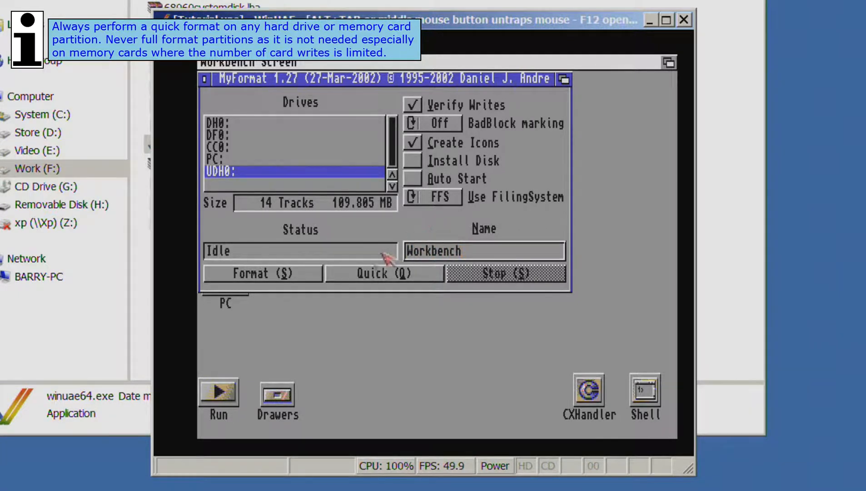
click(430, 281)
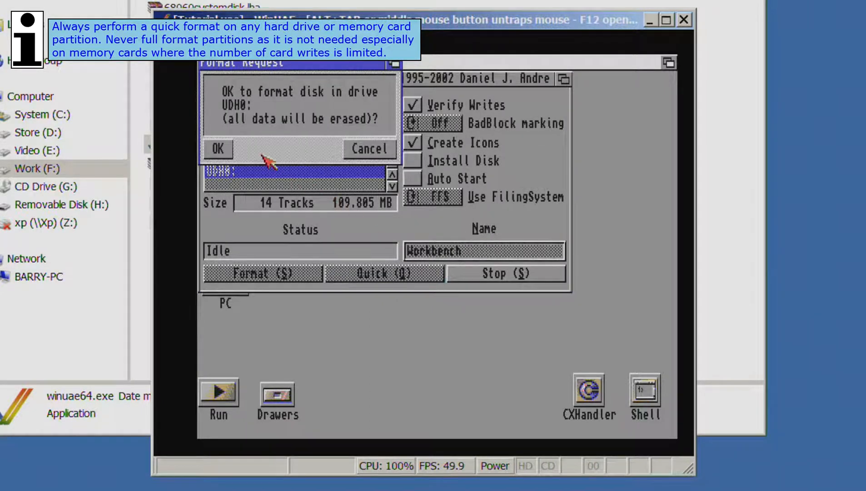
click(222, 152)
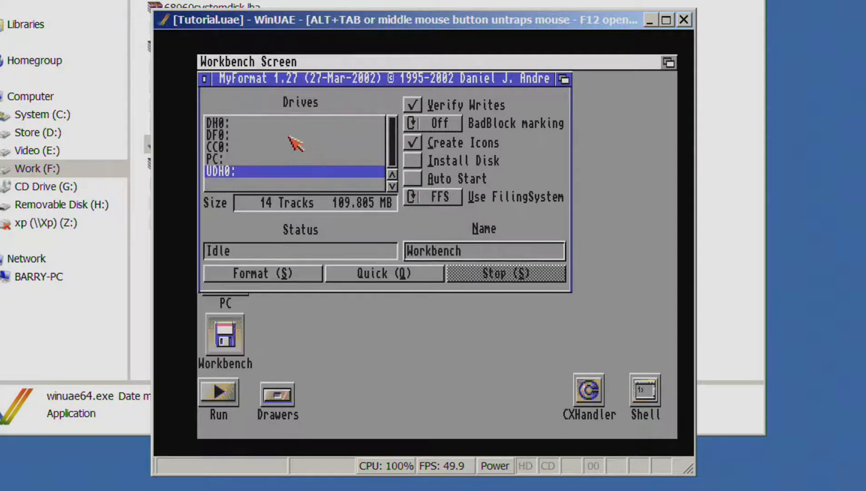
click(206, 81)
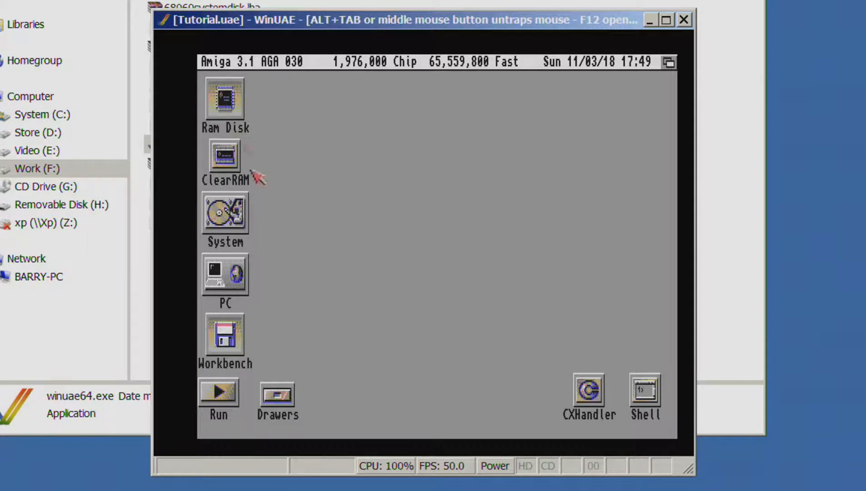
Step: Launch the Dopus file manager from the desktop
right_click(317, 151)
mouse_move(341, 175)
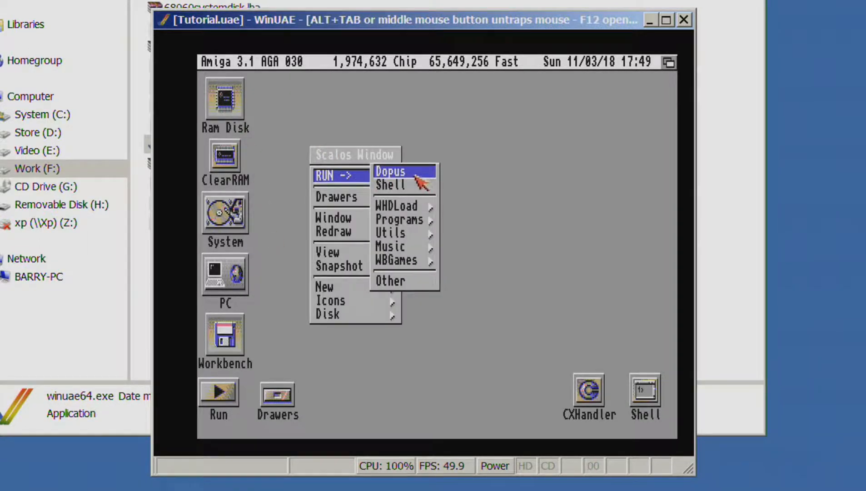
click(416, 175)
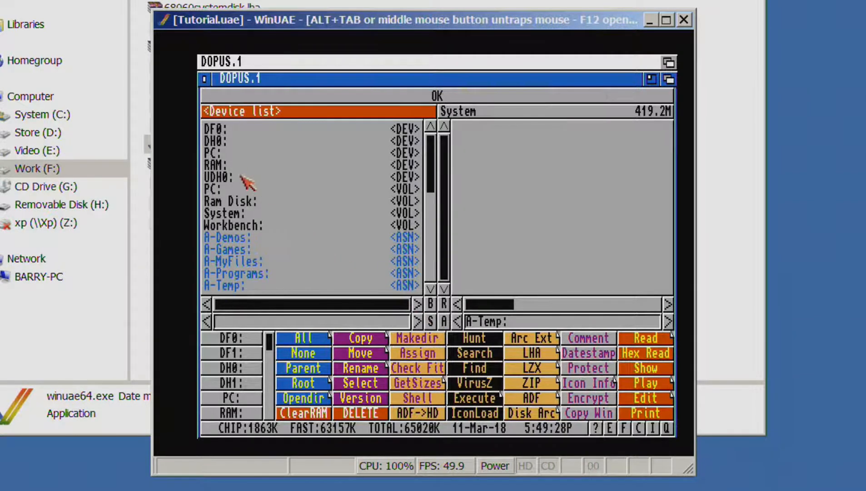
Step: Copy all files and drawers from DH0: (System) to UDH0: (Workbench)
click(243, 177)
click(541, 202)
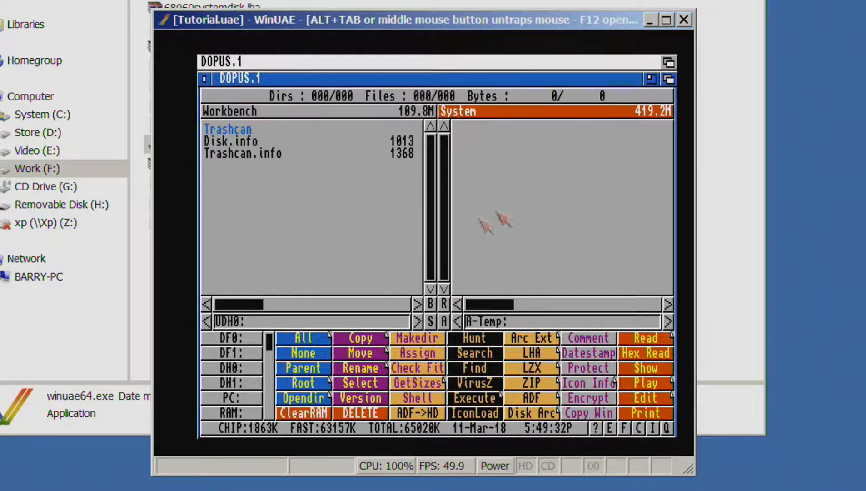
click(251, 369)
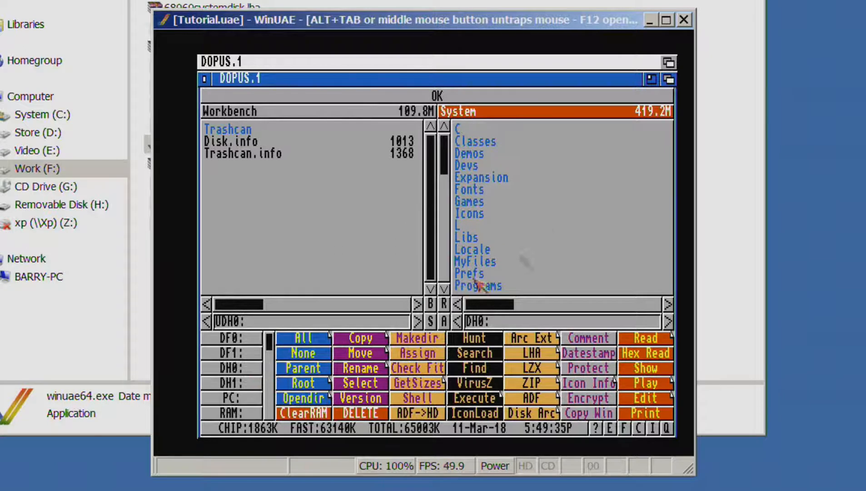
click(312, 339)
click(363, 342)
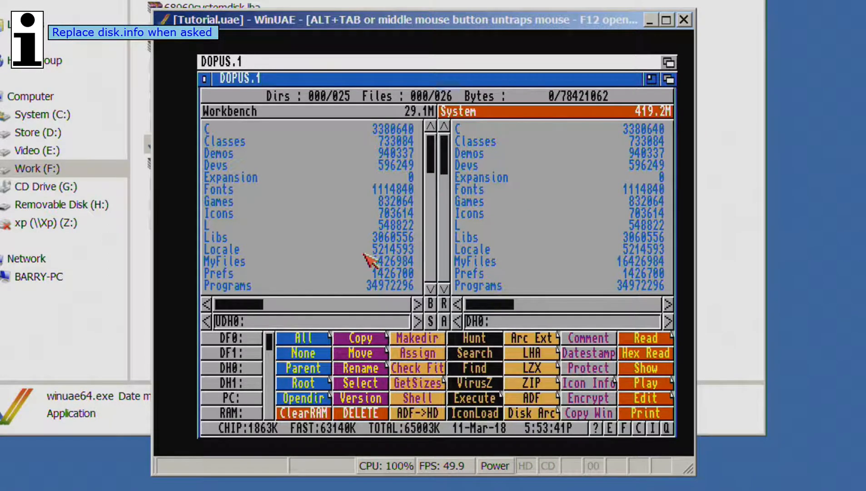
Step: Copy the Workbench Disk 1 (Install) ADF from PC: to UDH0:, shortening its name to Install with the .adf extension
click(244, 398)
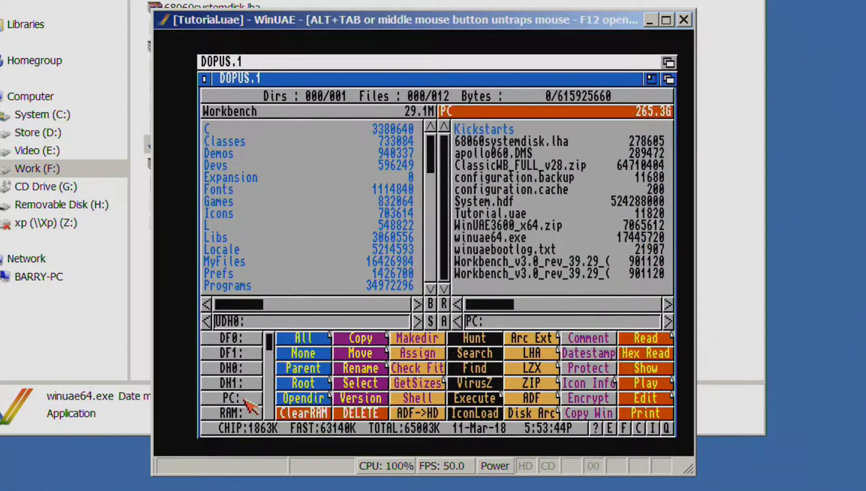
click(502, 262)
right_click(364, 342)
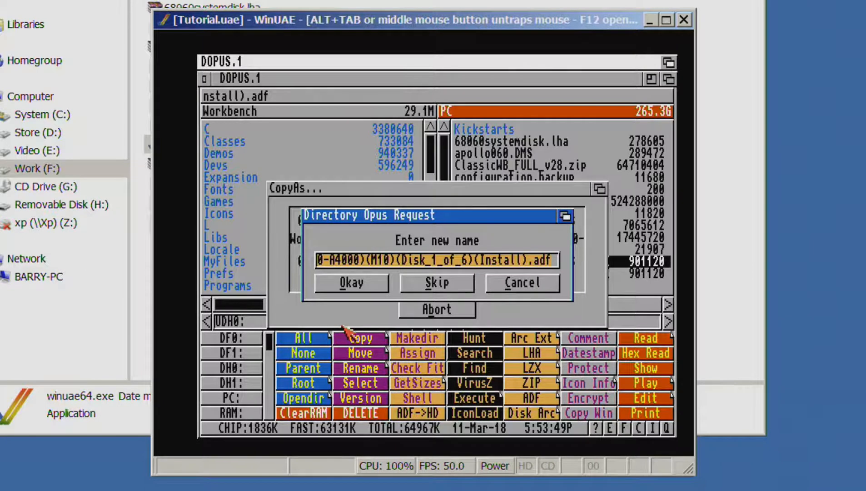
key(Left)
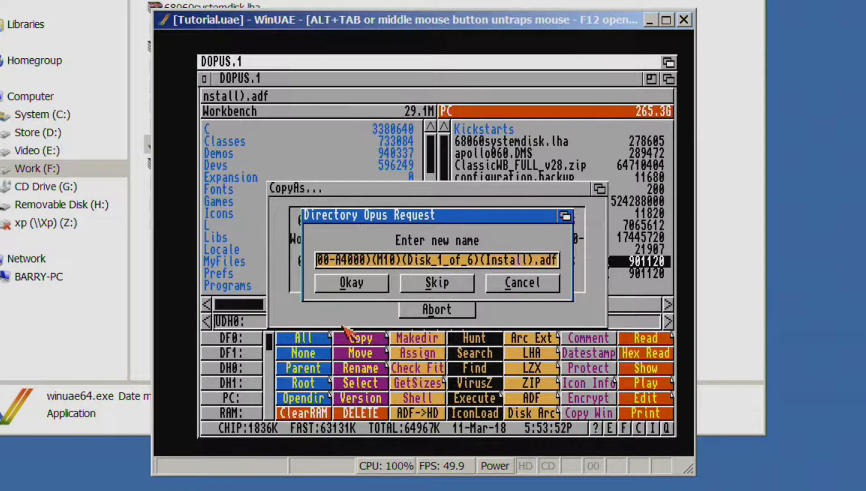
key(Left)
key(Left)
key(Left)
key(shift+BackSpace)
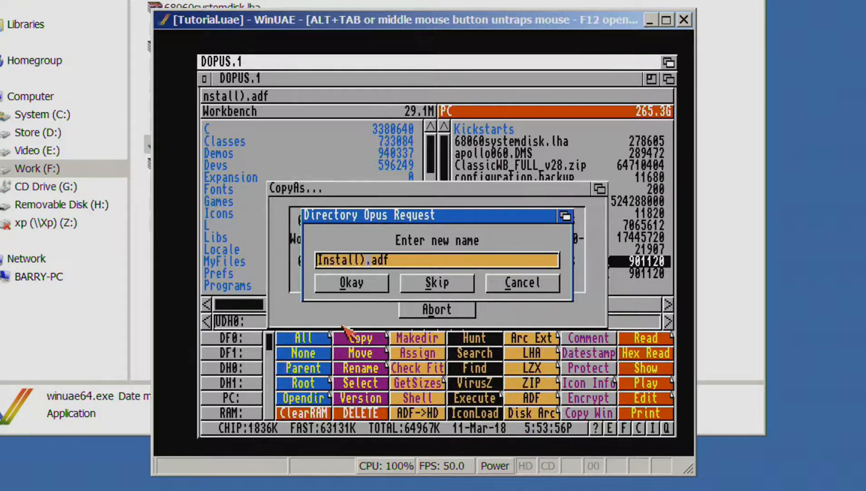
key(Delete)
key(Delete)
click(354, 286)
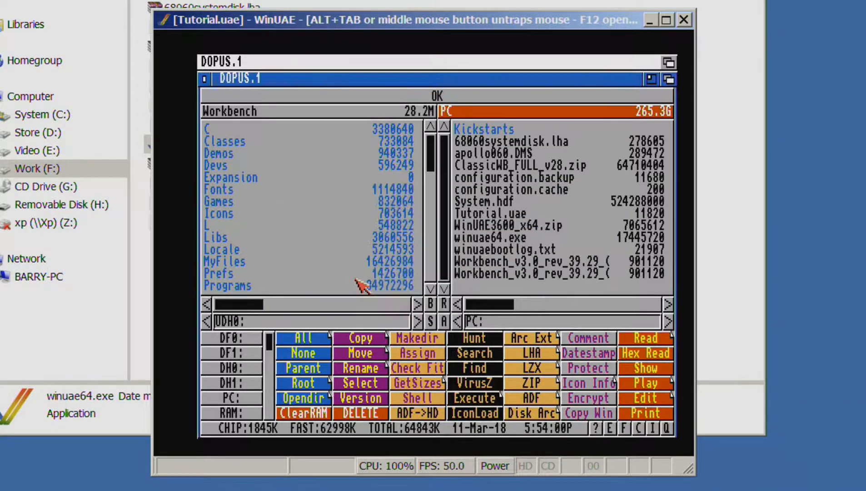
Step: Look through the root of UDH0: for the copied Install ADF
drag(429, 159, 425, 211)
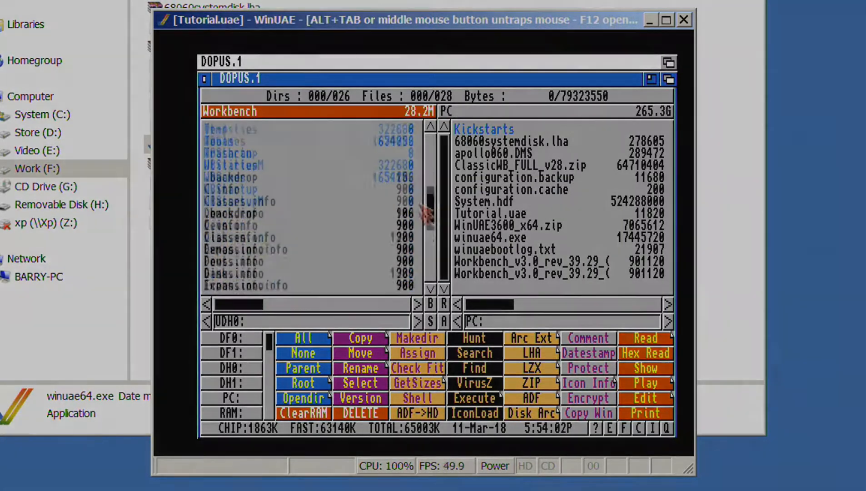